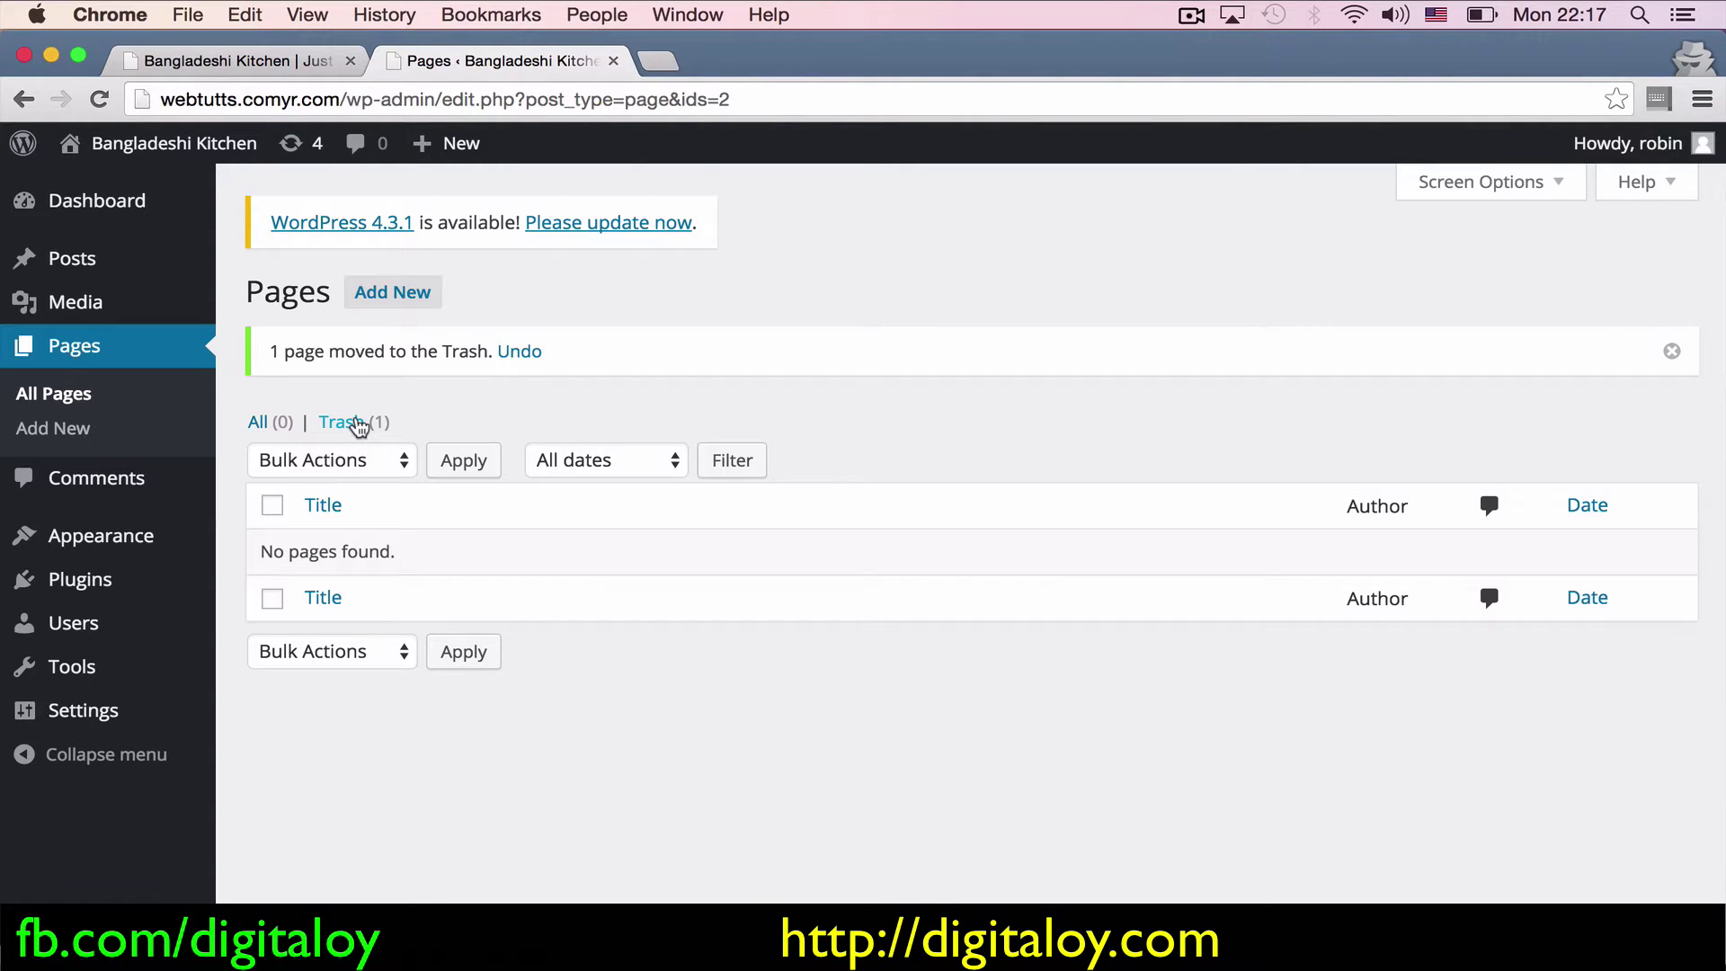
Step: Permanently delete the Sample Page from the pages trash
{"action": "left_click", "coordinate": [354, 421]}
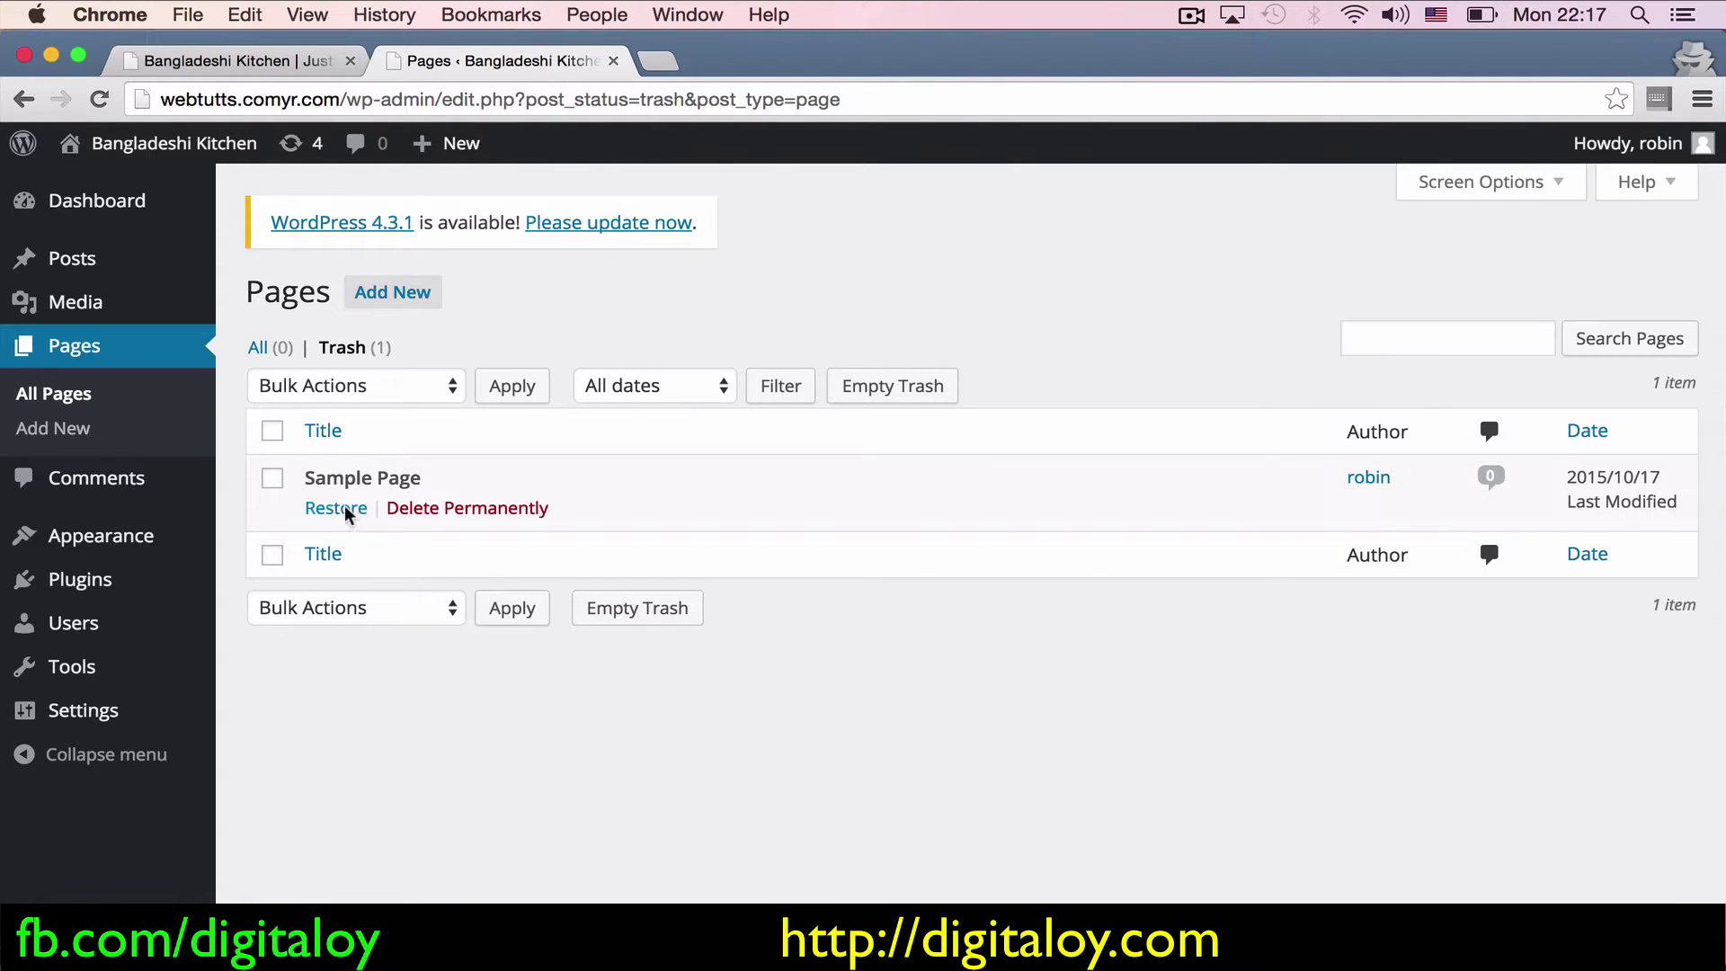
{"action": "left_click", "coordinate": [440, 509]}
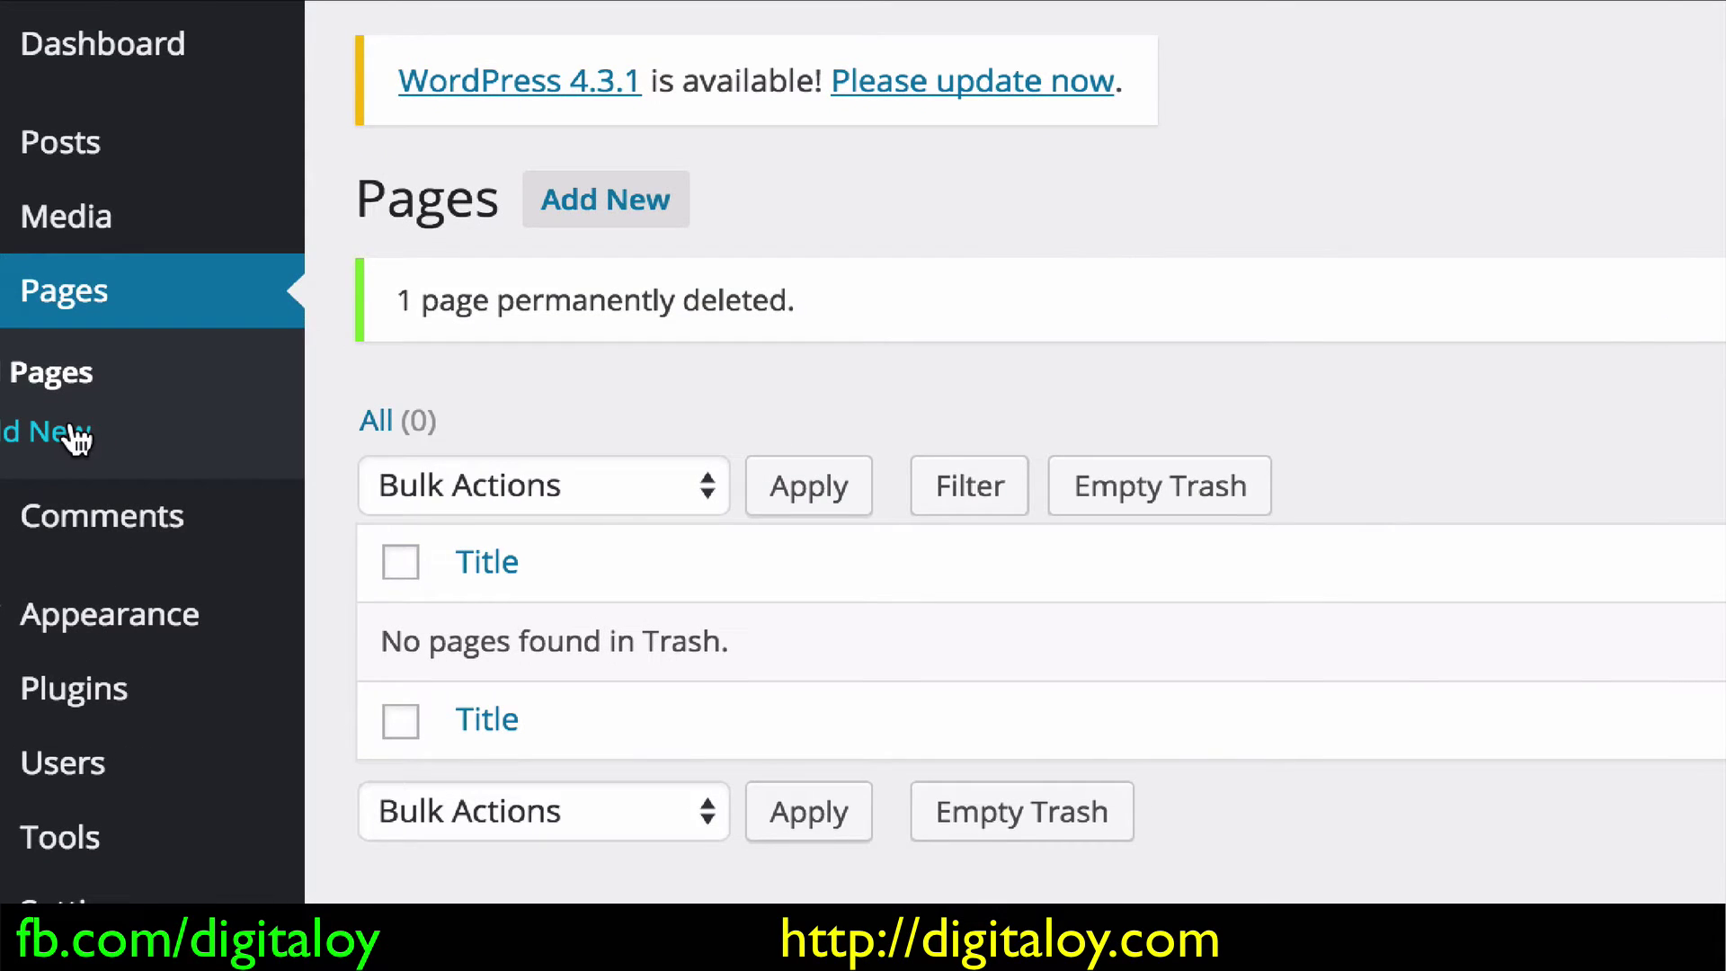
Step: Start a new page and title it "Contact Us"
{"action": "left_click", "coordinate": [584, 217]}
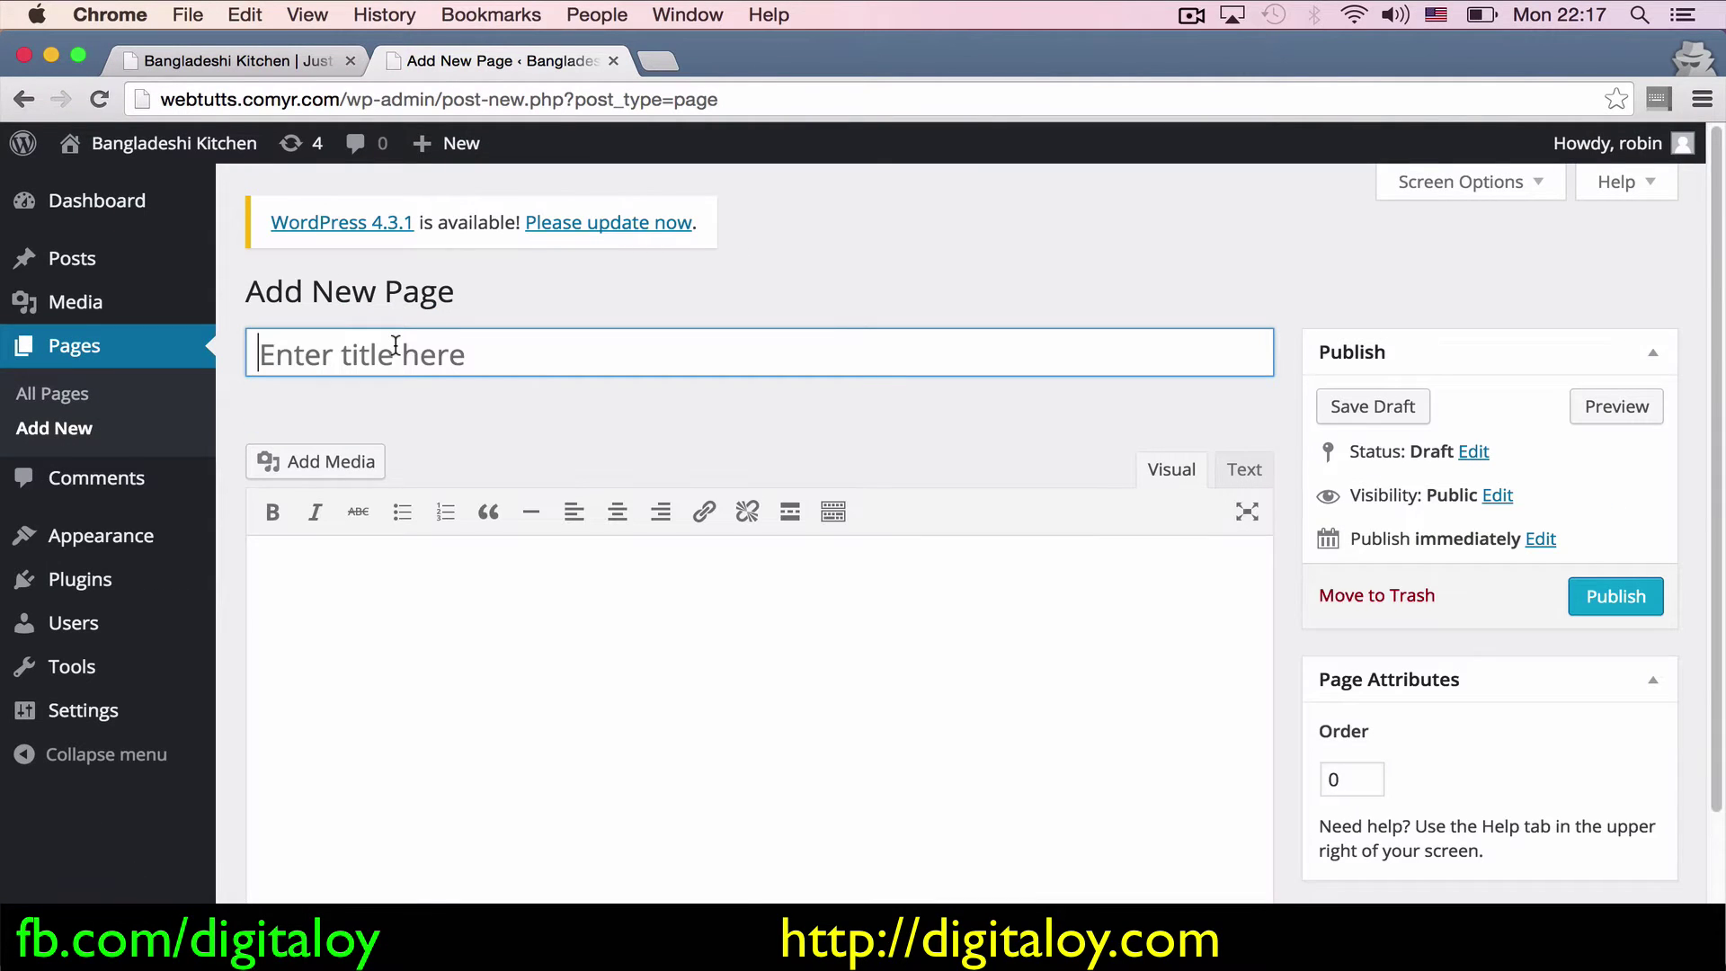
{"action": "scroll", "coordinate": [395, 342], "scroll_direction": "down", "scroll_amount": 1}
{"action": "scroll", "coordinate": [395, 345], "scroll_direction": "down", "scroll_amount": 2}
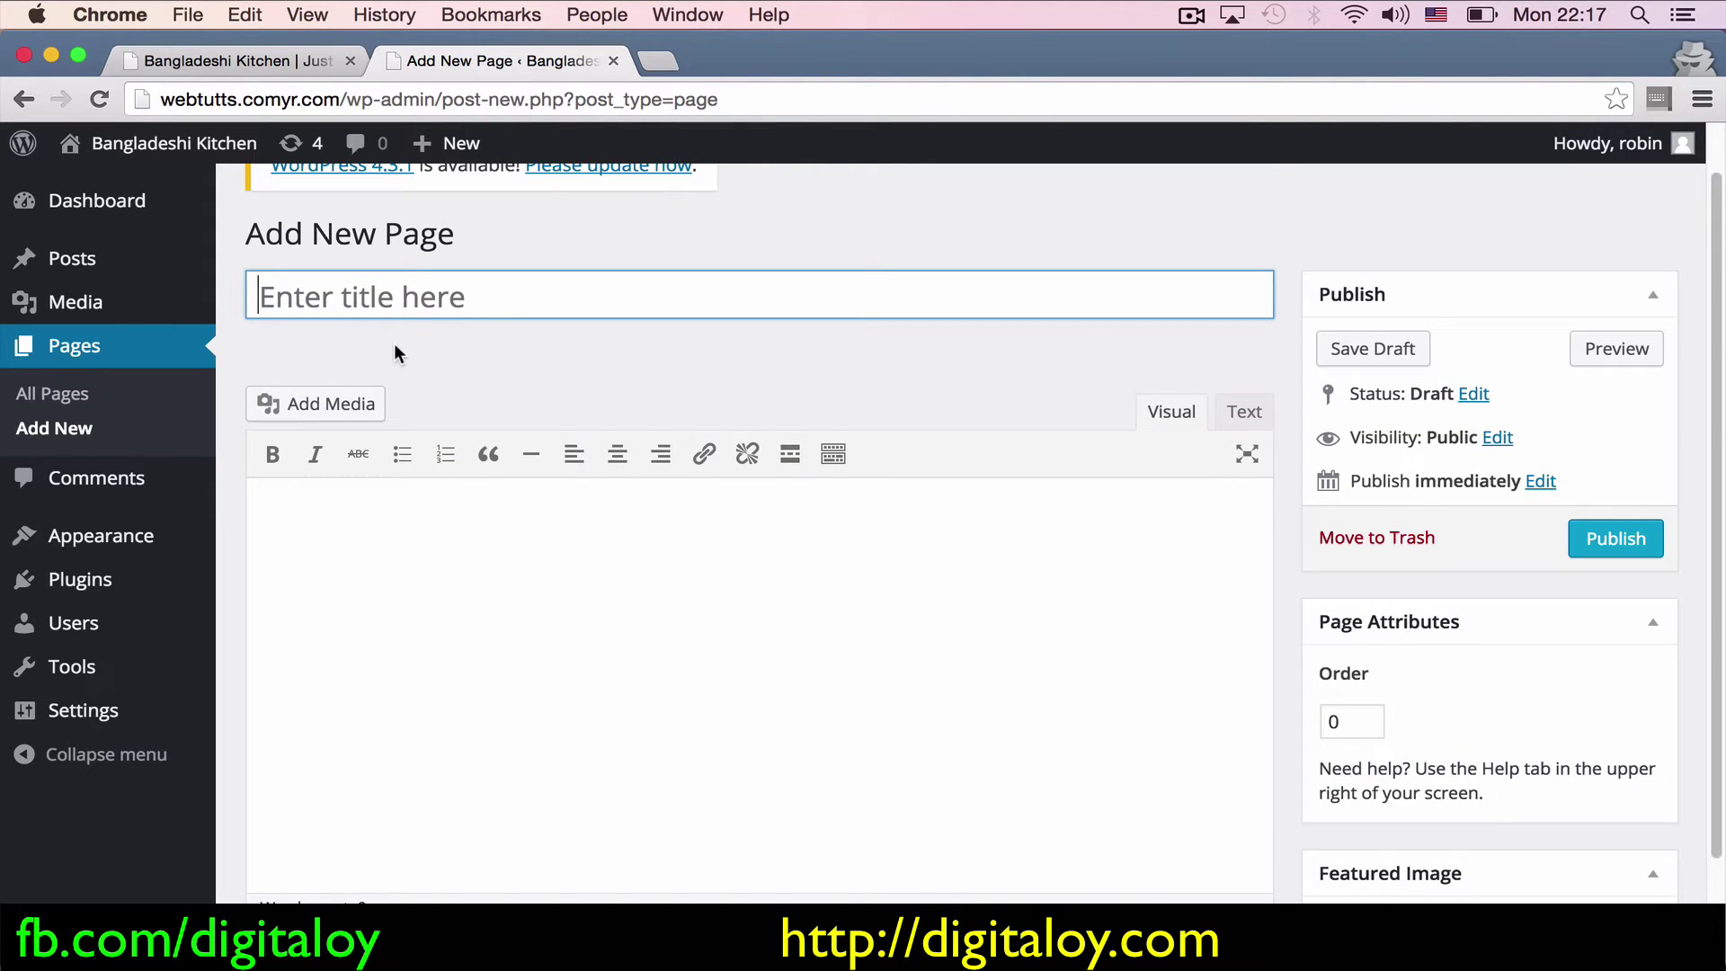
{"action": "type", "text": "About"}
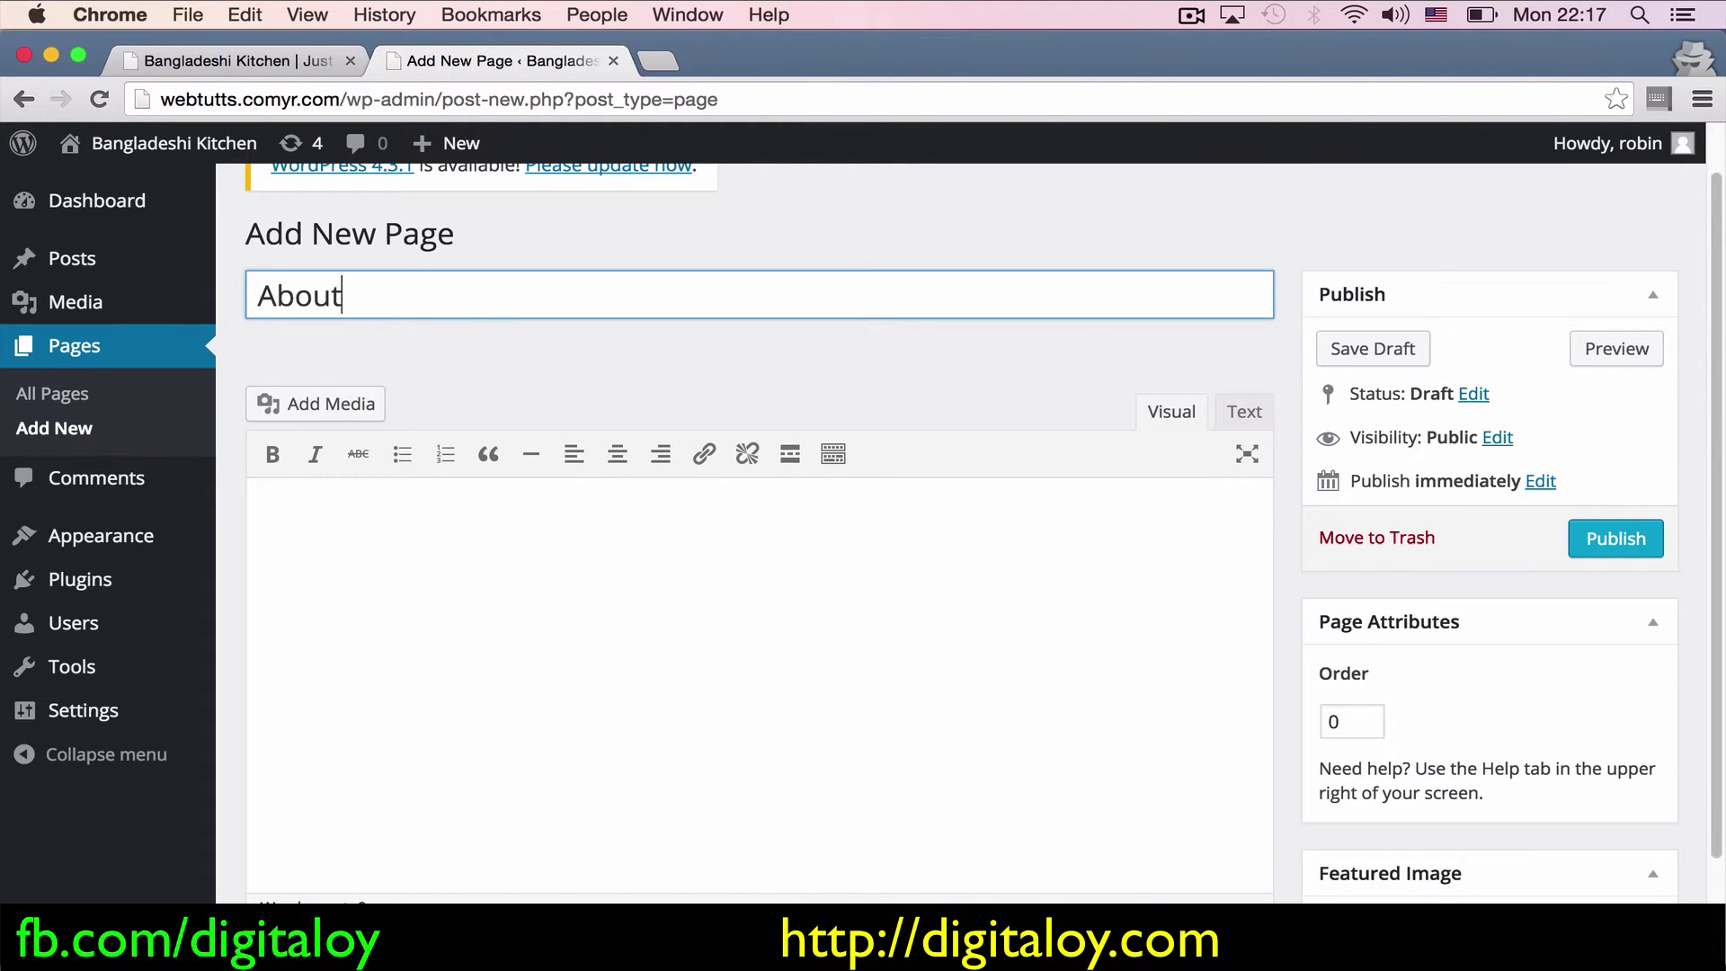
{"action": "key", "text": "super+a"}
{"action": "type", "text": "Contact Us"}
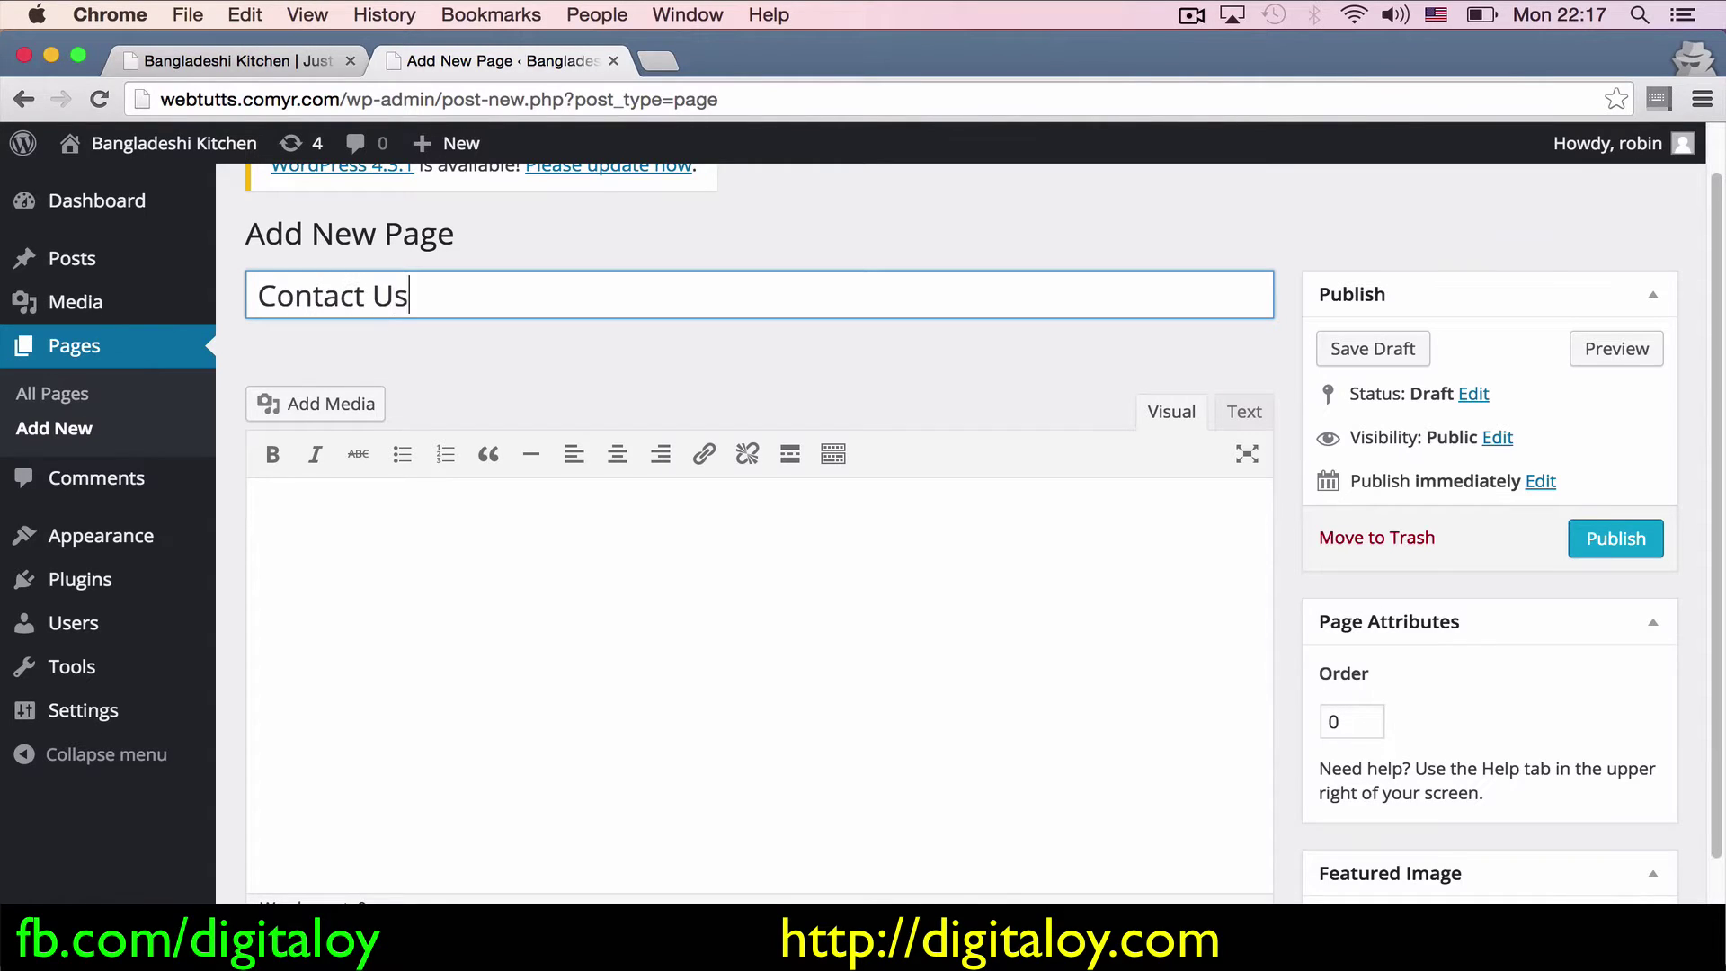
Step: Write the page body with a "My email address:" line and a "My phone number:" line, filling in the contact's e-mail and phone number
{"action": "left_click", "coordinate": [755, 598]}
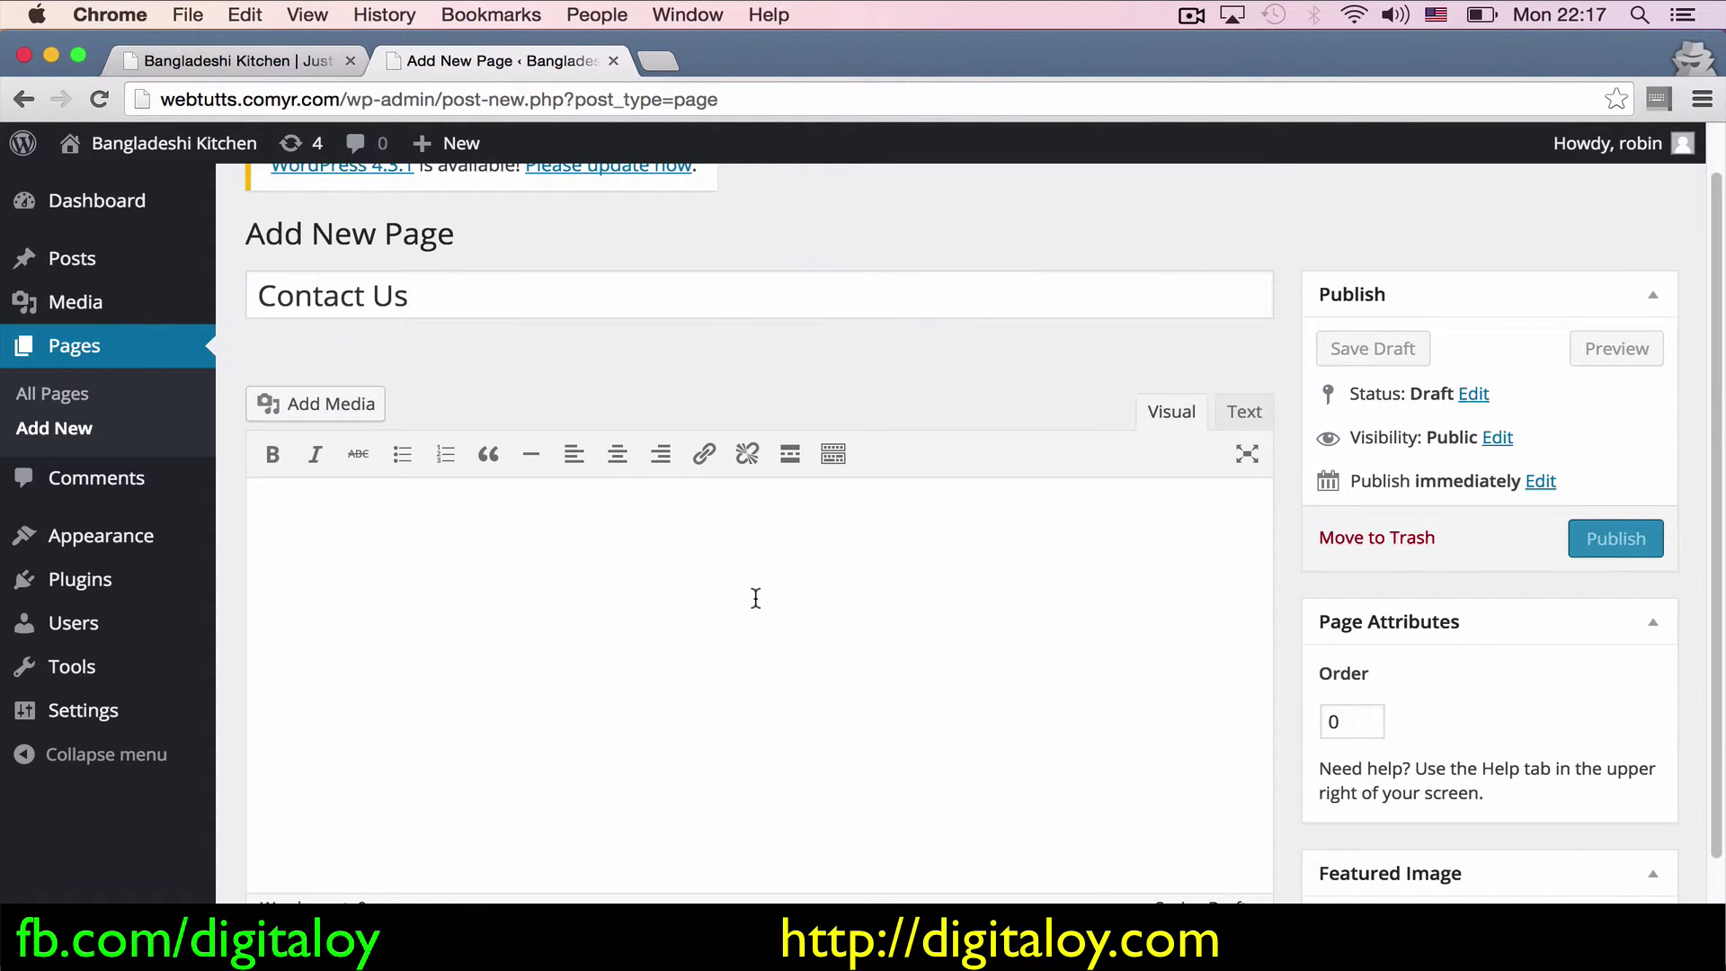
{"action": "type", "text": "My ex"}
{"action": "key", "text": "BackSpace"}
{"action": "type", "text": "mail address:"}
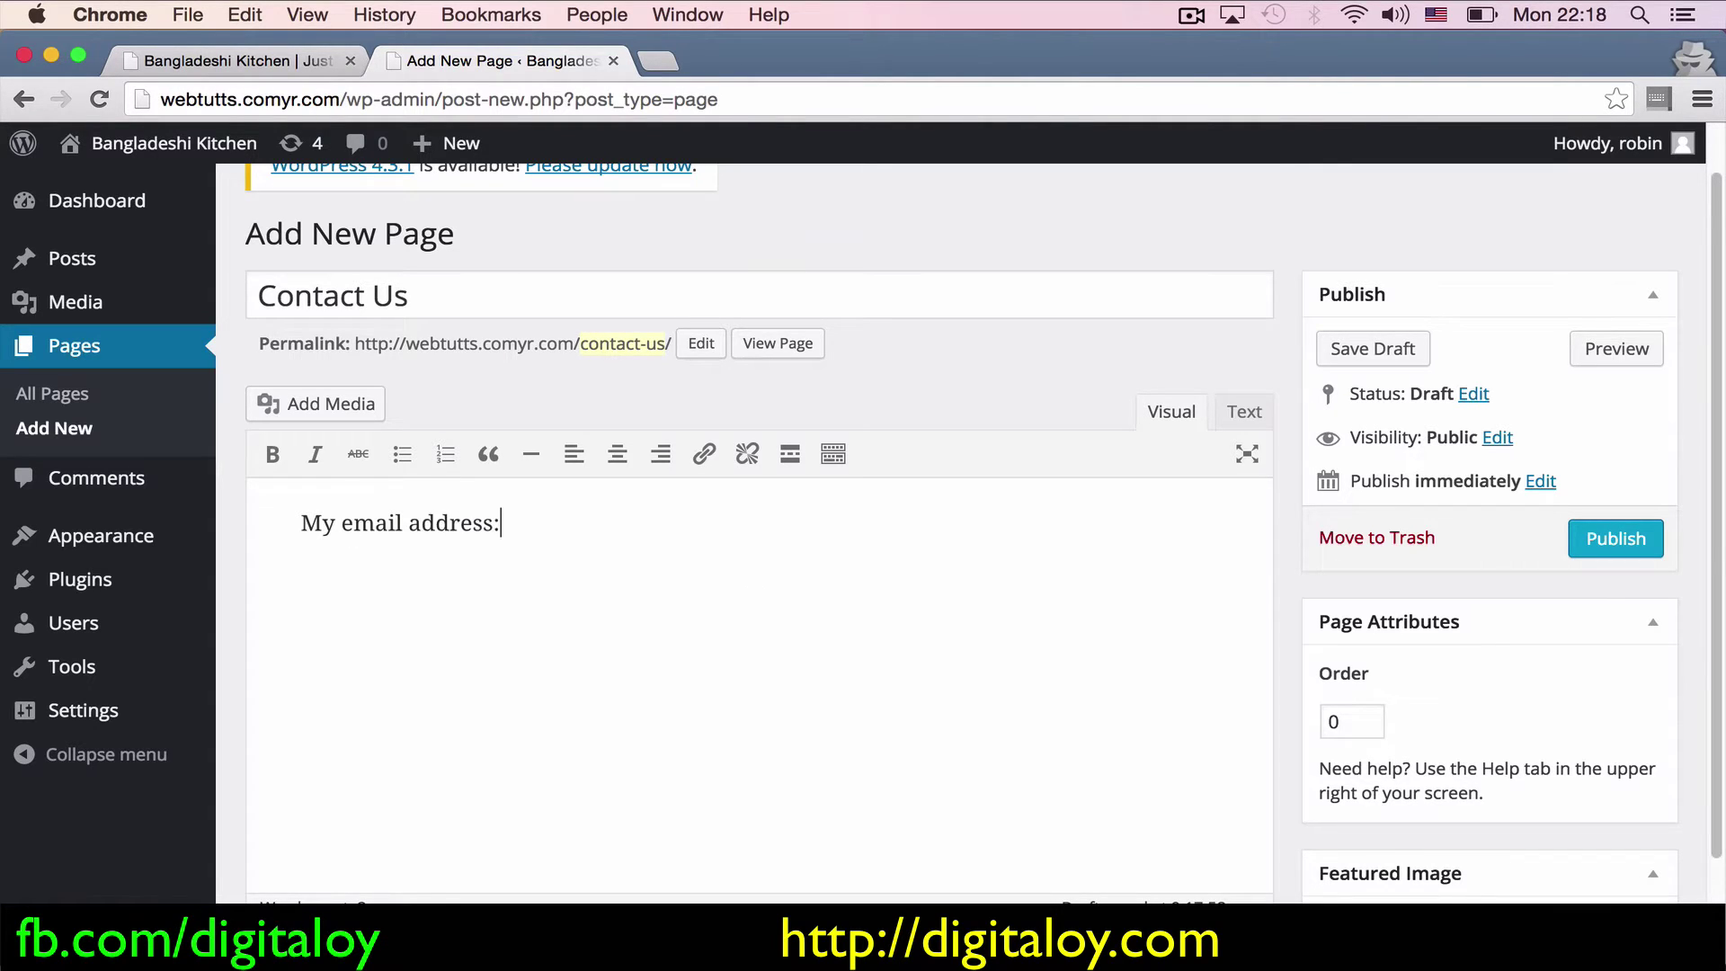
{"action": "type", "text": " abc@xyz.com"}
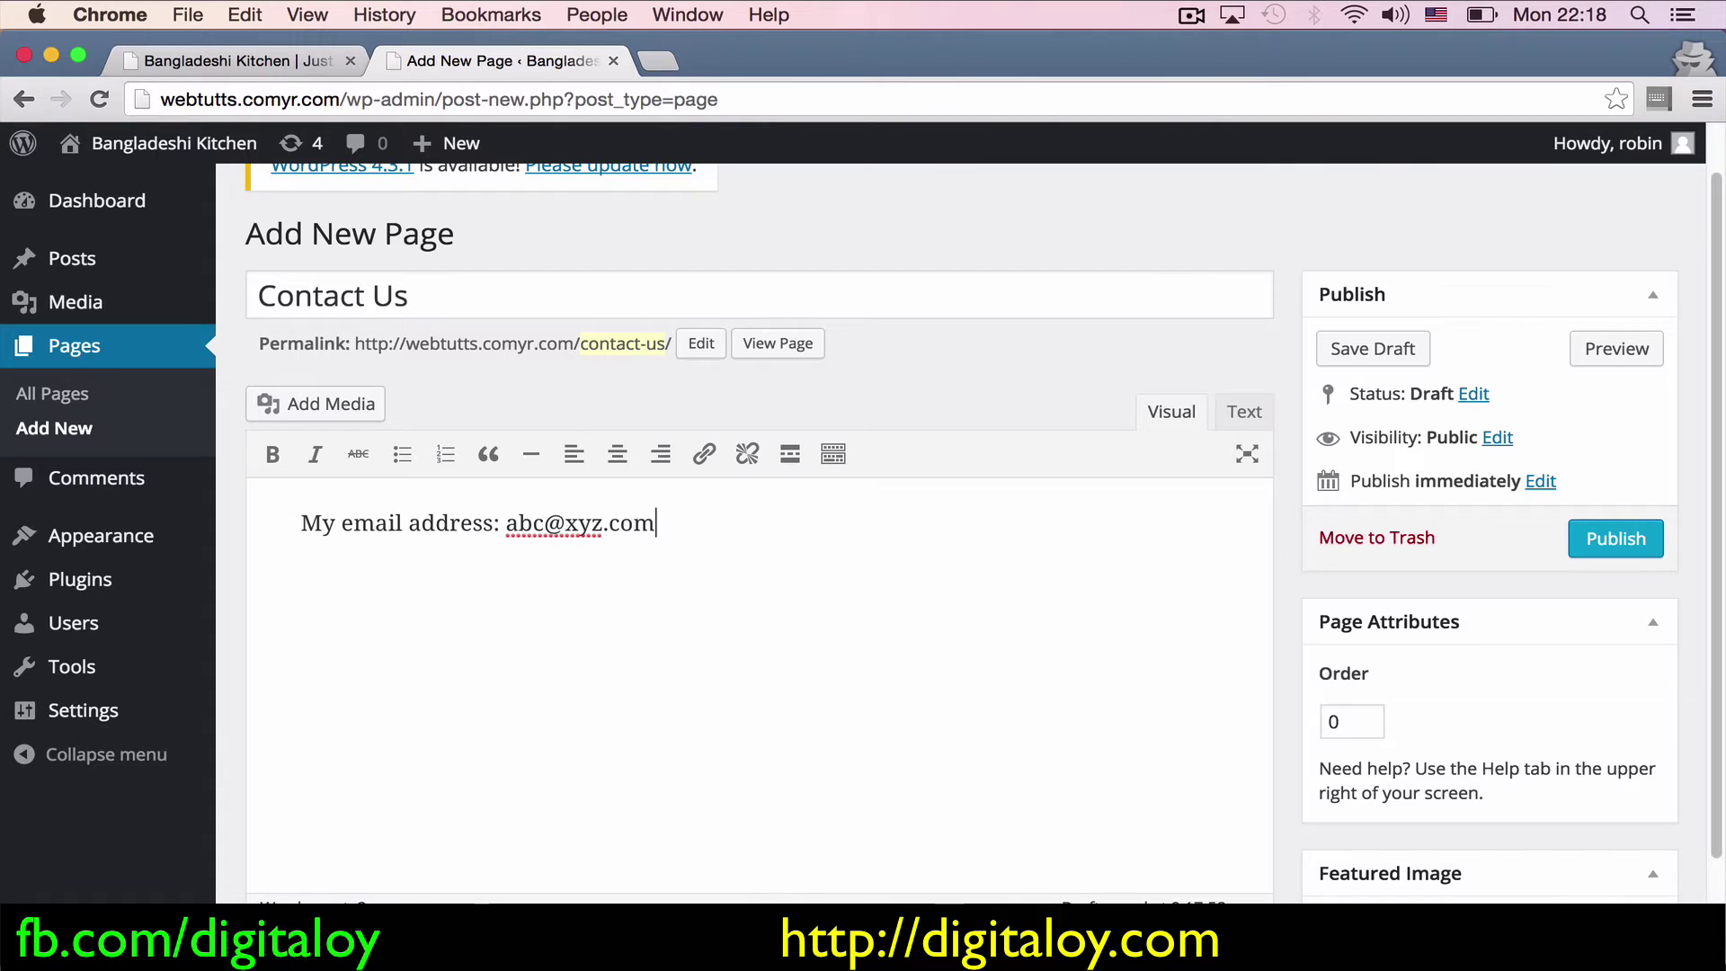
{"action": "key", "text": "Return"}
{"action": "type", "text": "My phone number: "}
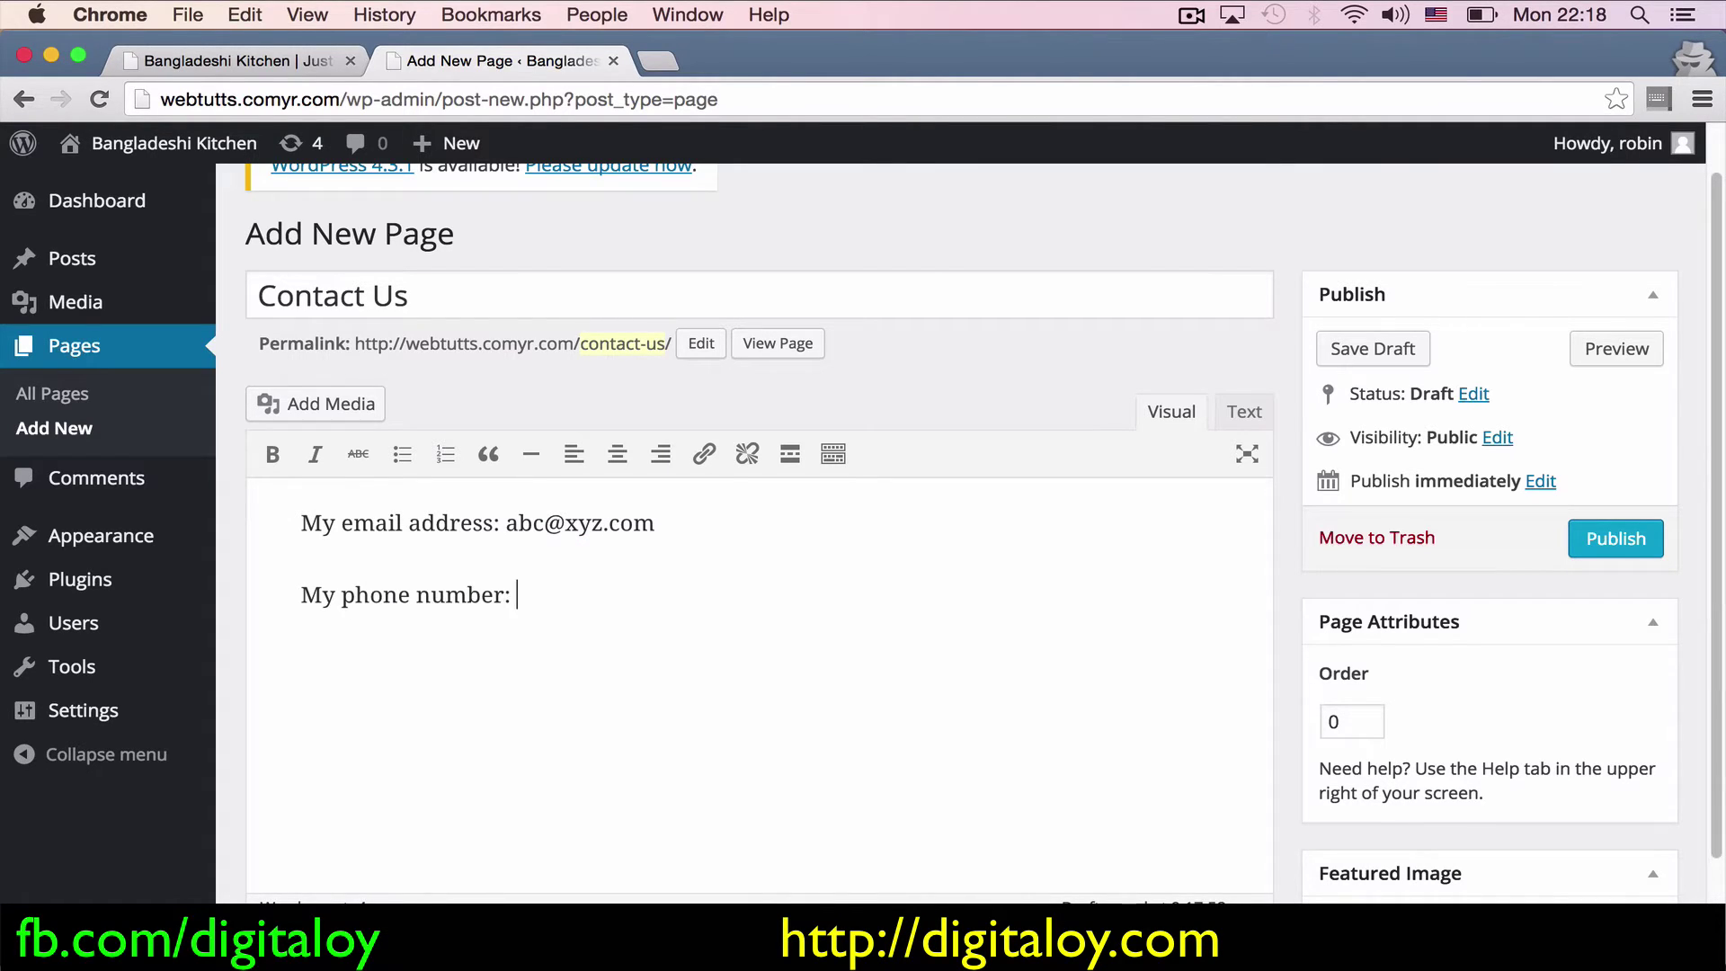
{"action": "type", "text": "+880123456789"}
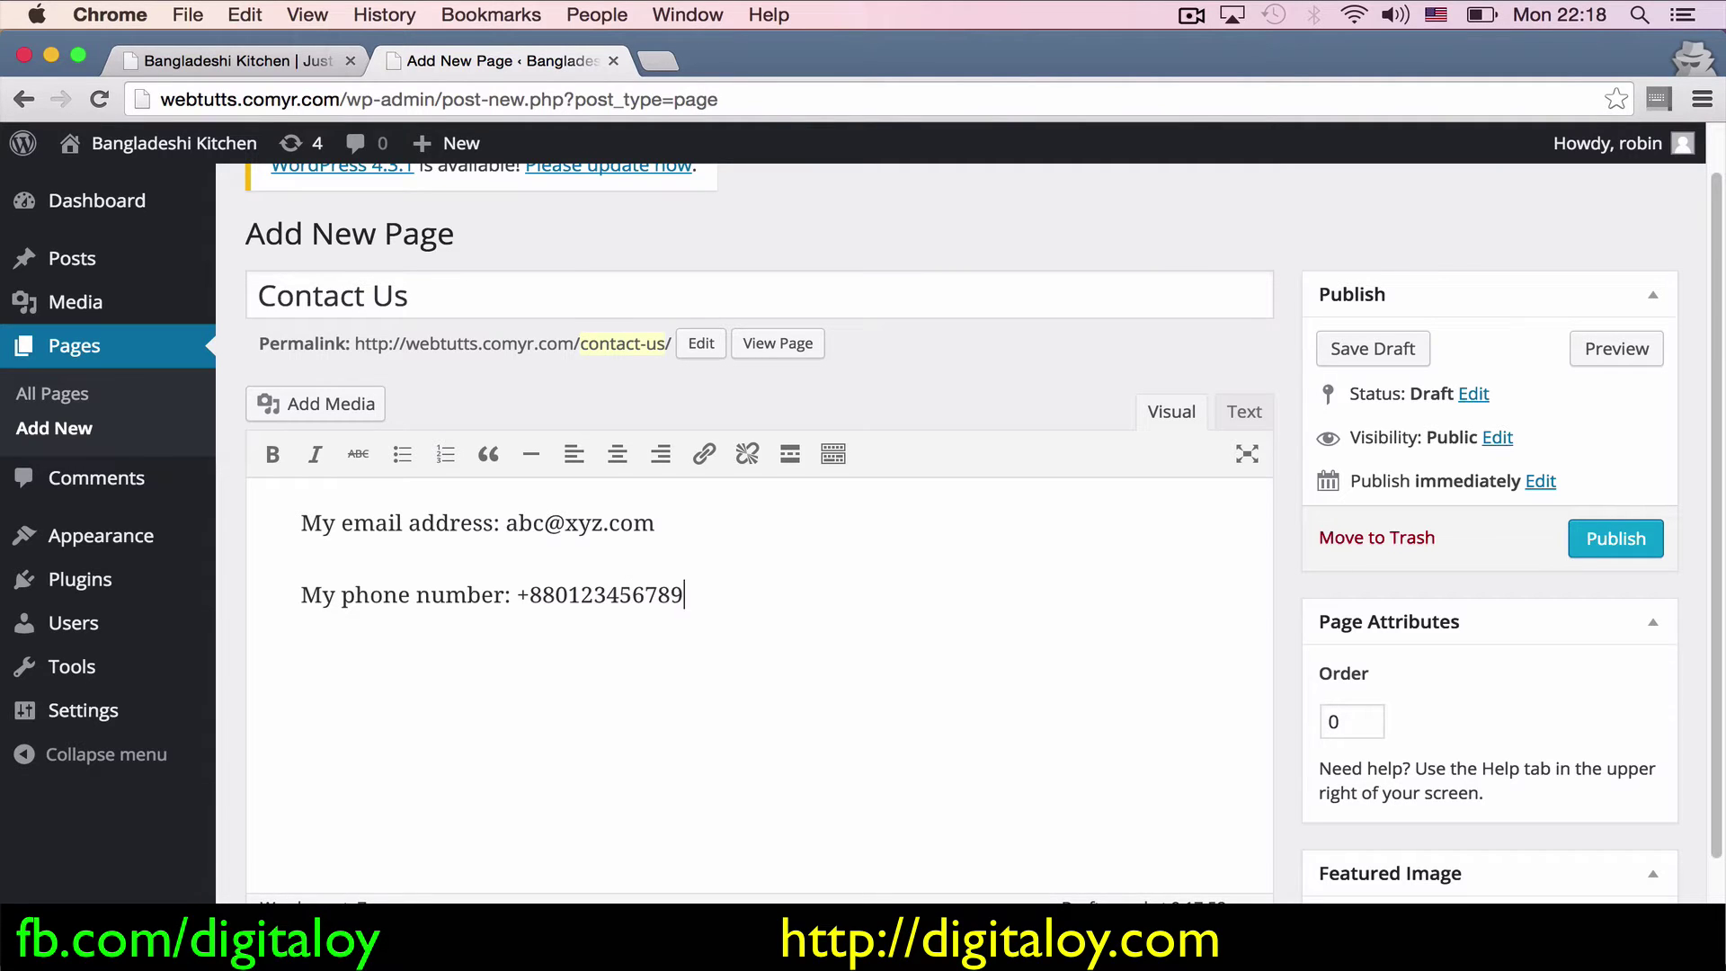
{"action": "scroll", "coordinate": [759, 534], "scroll_direction": "down", "scroll_amount": 2}
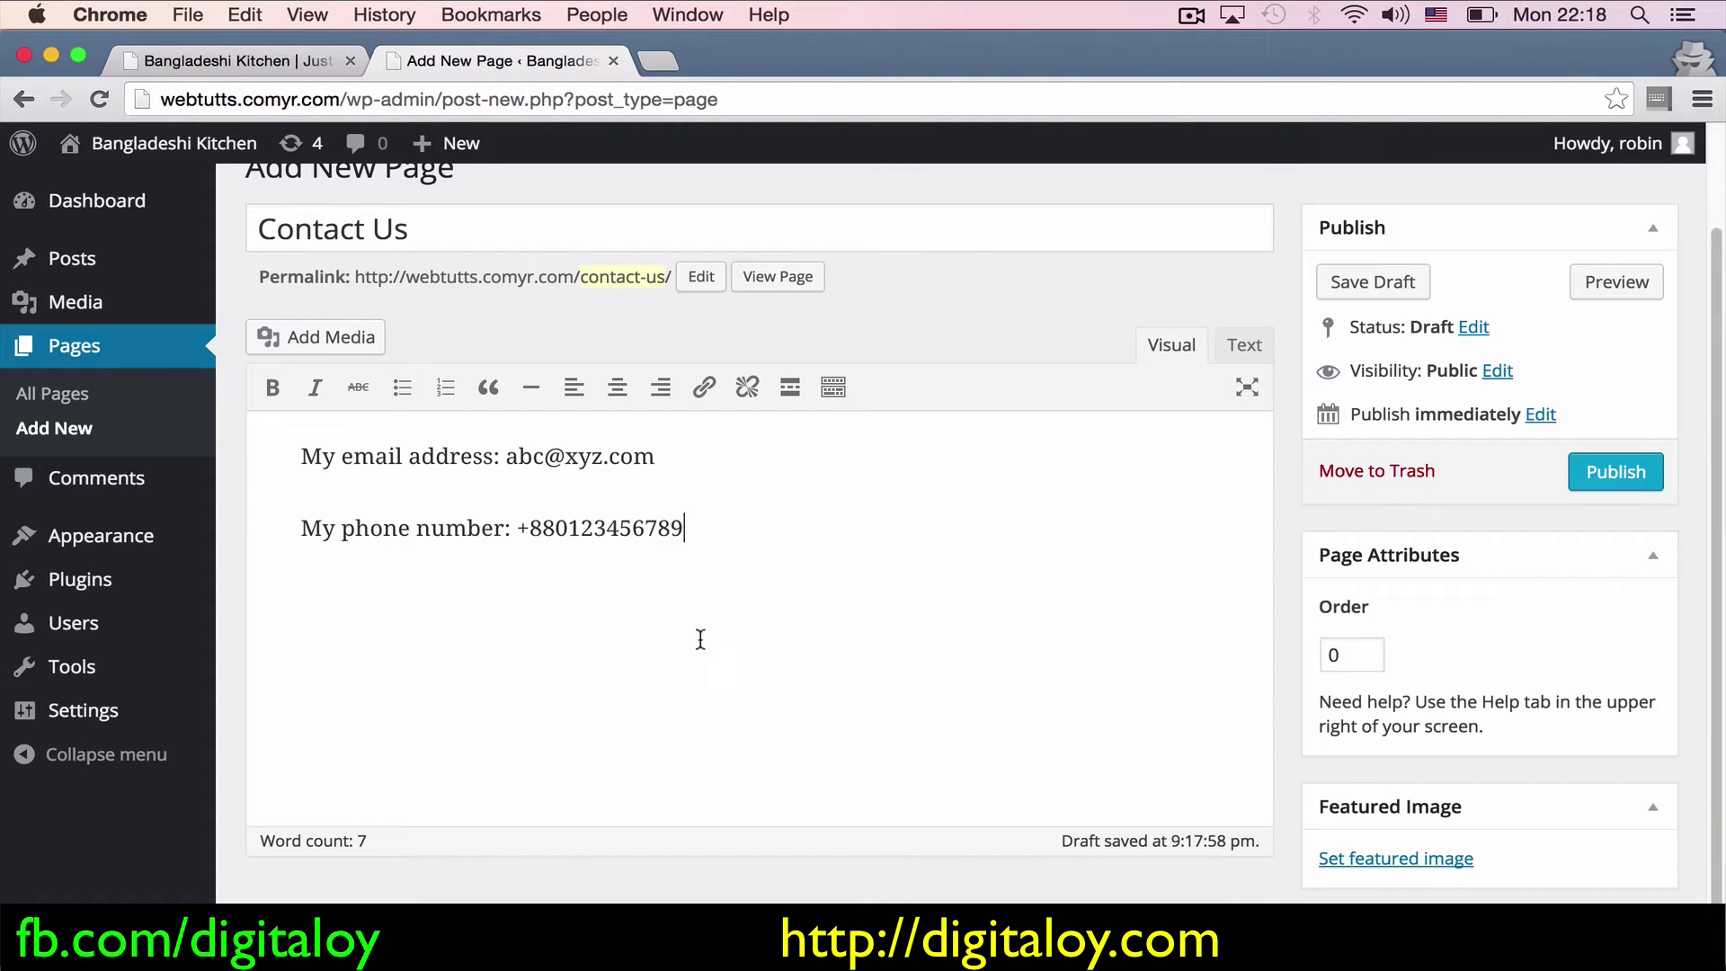
{"action": "key", "text": "Return"}
{"action": "key", "text": "Return"}
Step: View the unpublished Contact Us page on the site, and return to its editor
{"action": "left_click", "coordinate": [778, 277]}
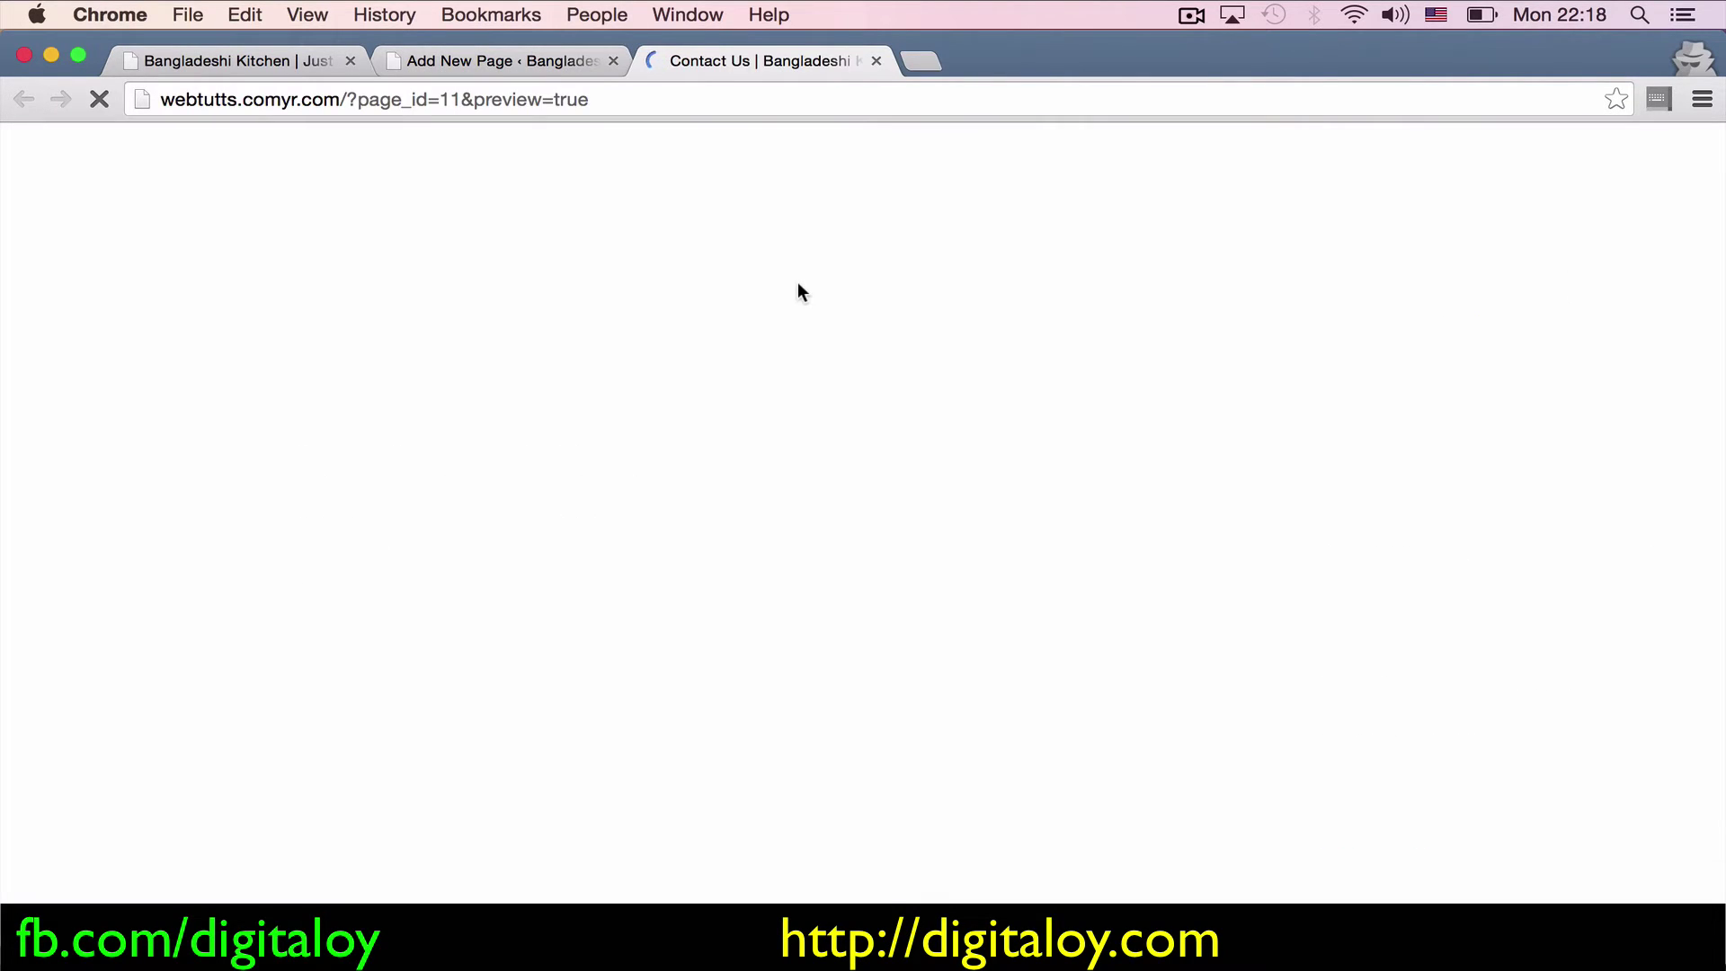
{"action": "scroll", "coordinate": [799, 291], "scroll_direction": "down", "scroll_amount": 1}
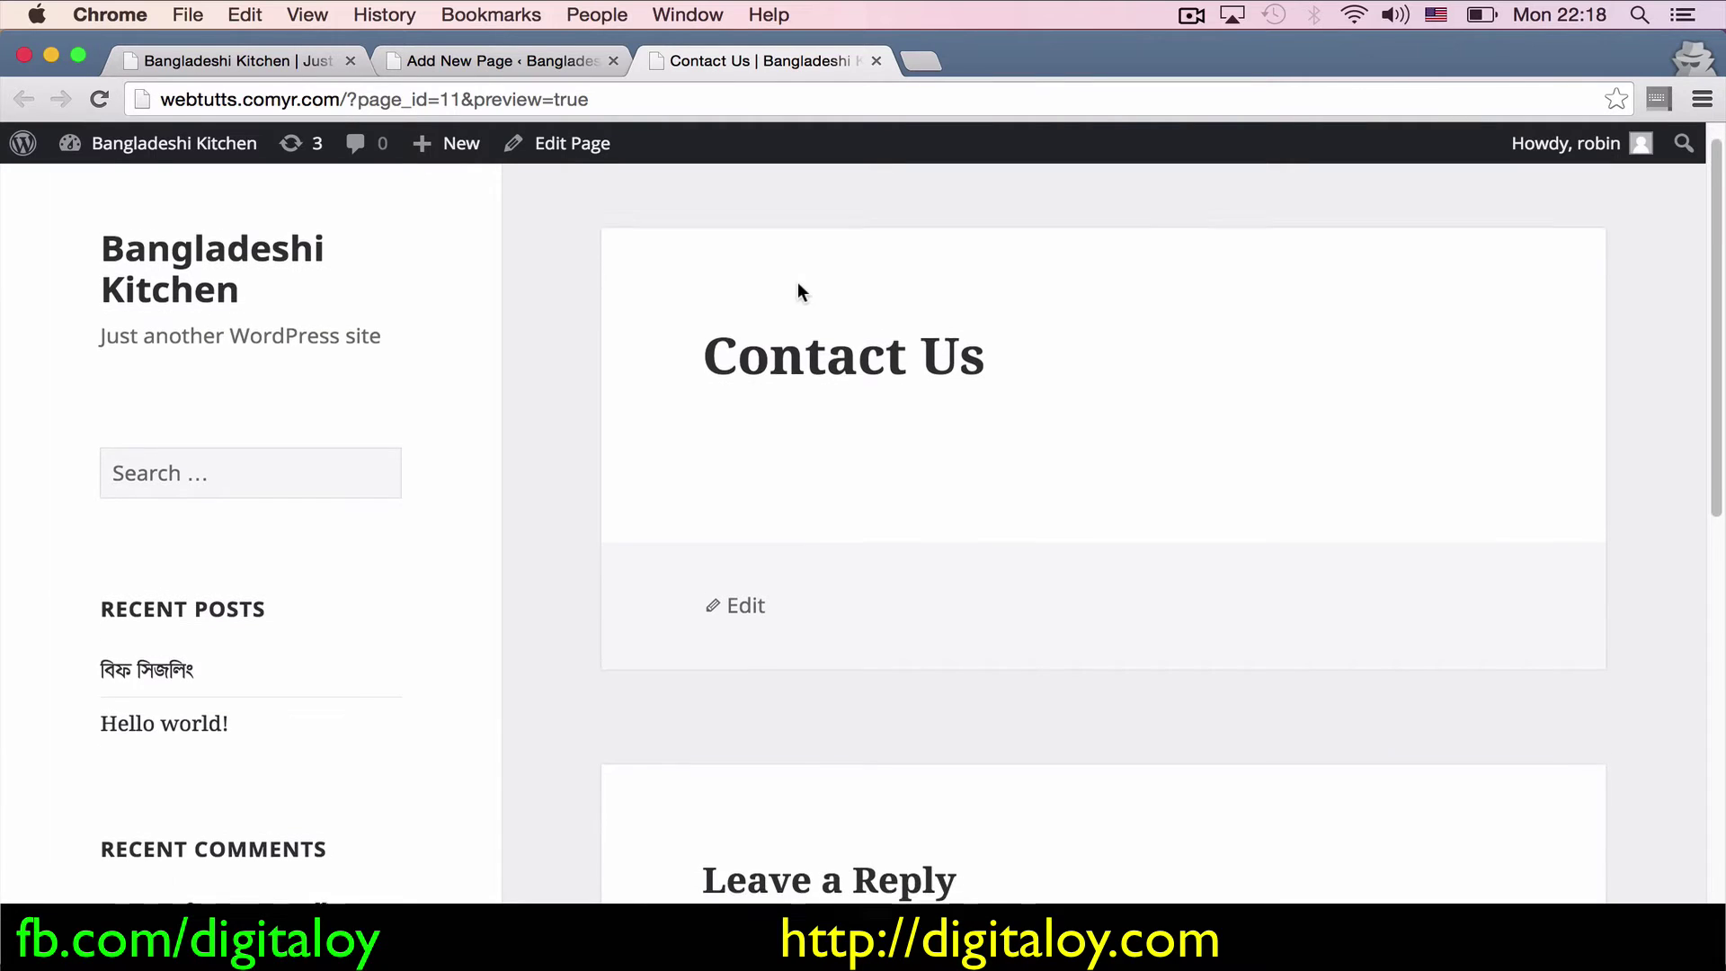
{"action": "scroll", "coordinate": [799, 292], "scroll_direction": "down", "scroll_amount": 5}
{"action": "scroll", "coordinate": [799, 292], "scroll_direction": "up", "scroll_amount": 5}
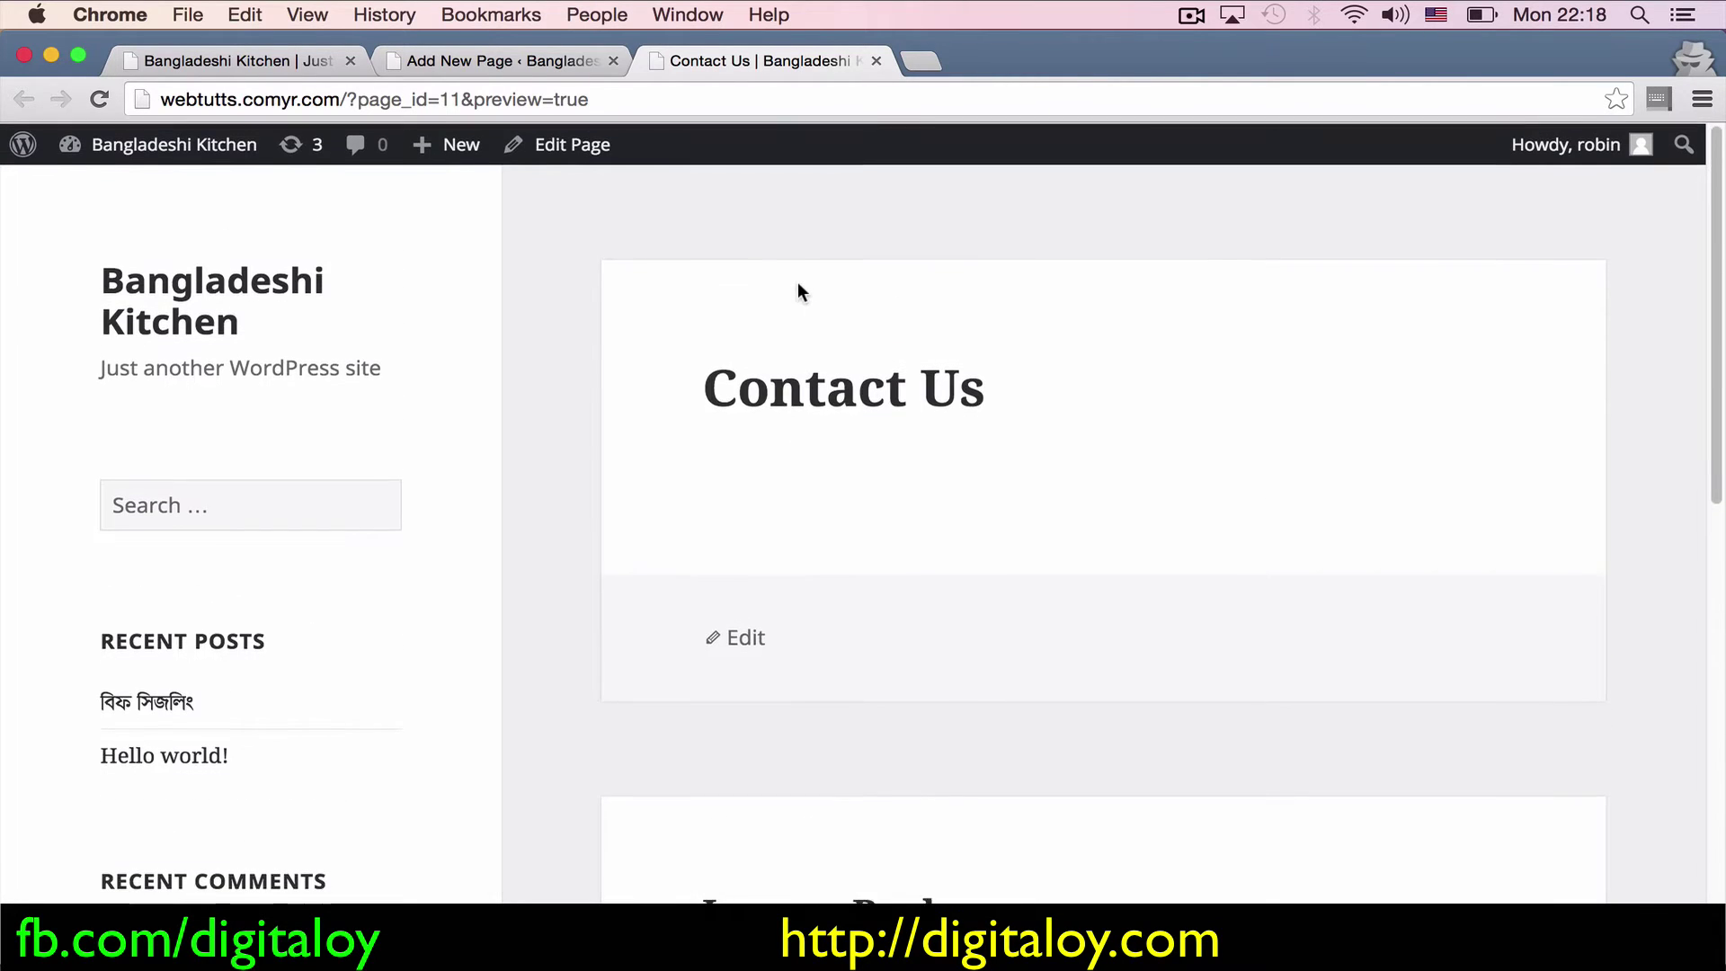
{"action": "left_click", "coordinate": [875, 60]}
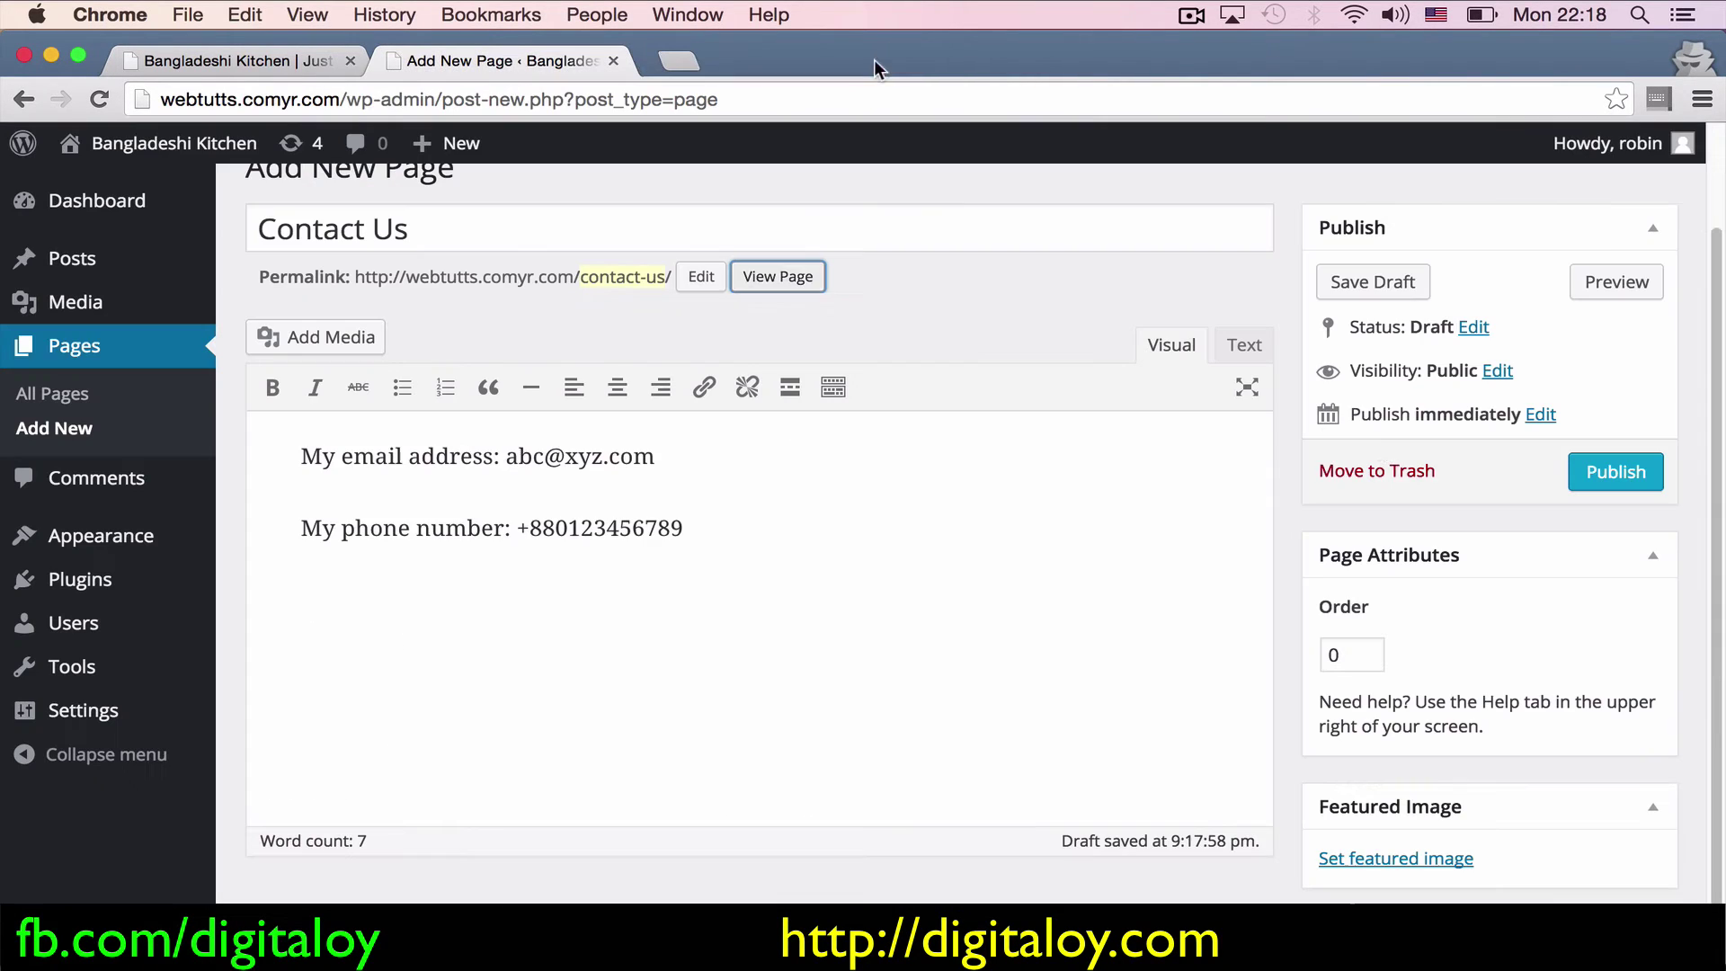
Step: Save the Contact Us page as a draft, and change its status to Pending Review and save it
{"action": "left_click", "coordinate": [1424, 282]}
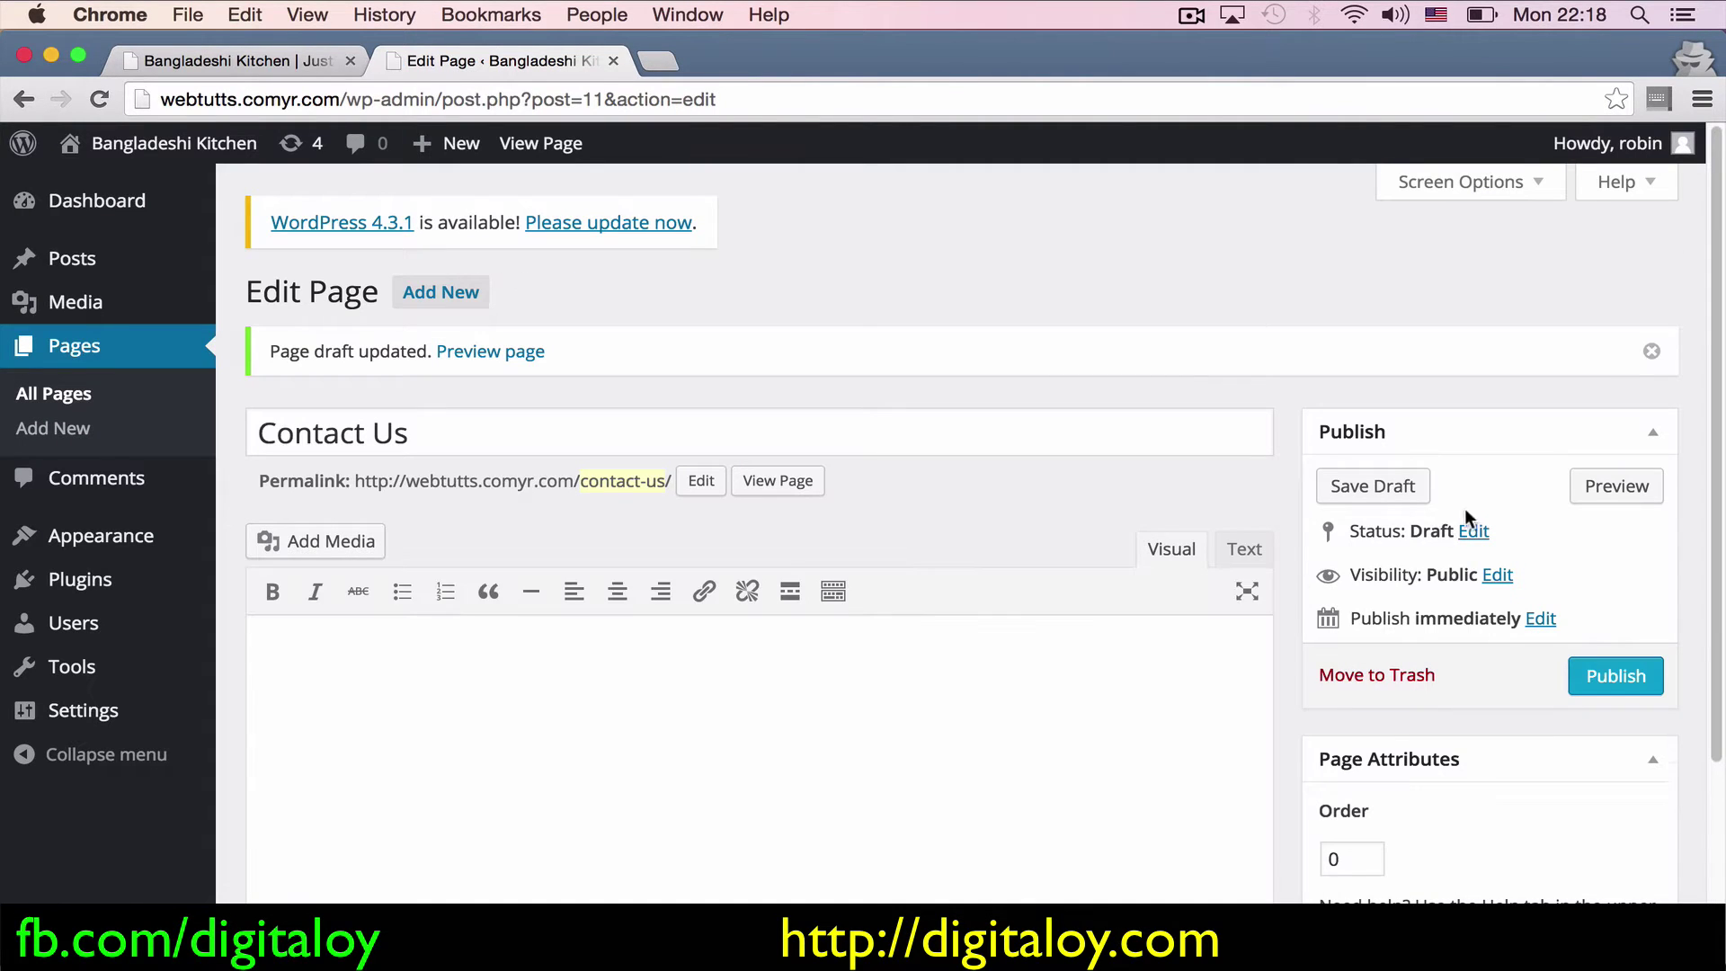
{"action": "left_click", "coordinate": [1473, 530]}
{"action": "left_click", "coordinate": [1426, 566]}
{"action": "left_click", "coordinate": [1432, 542]}
{"action": "left_click", "coordinate": [1533, 566]}
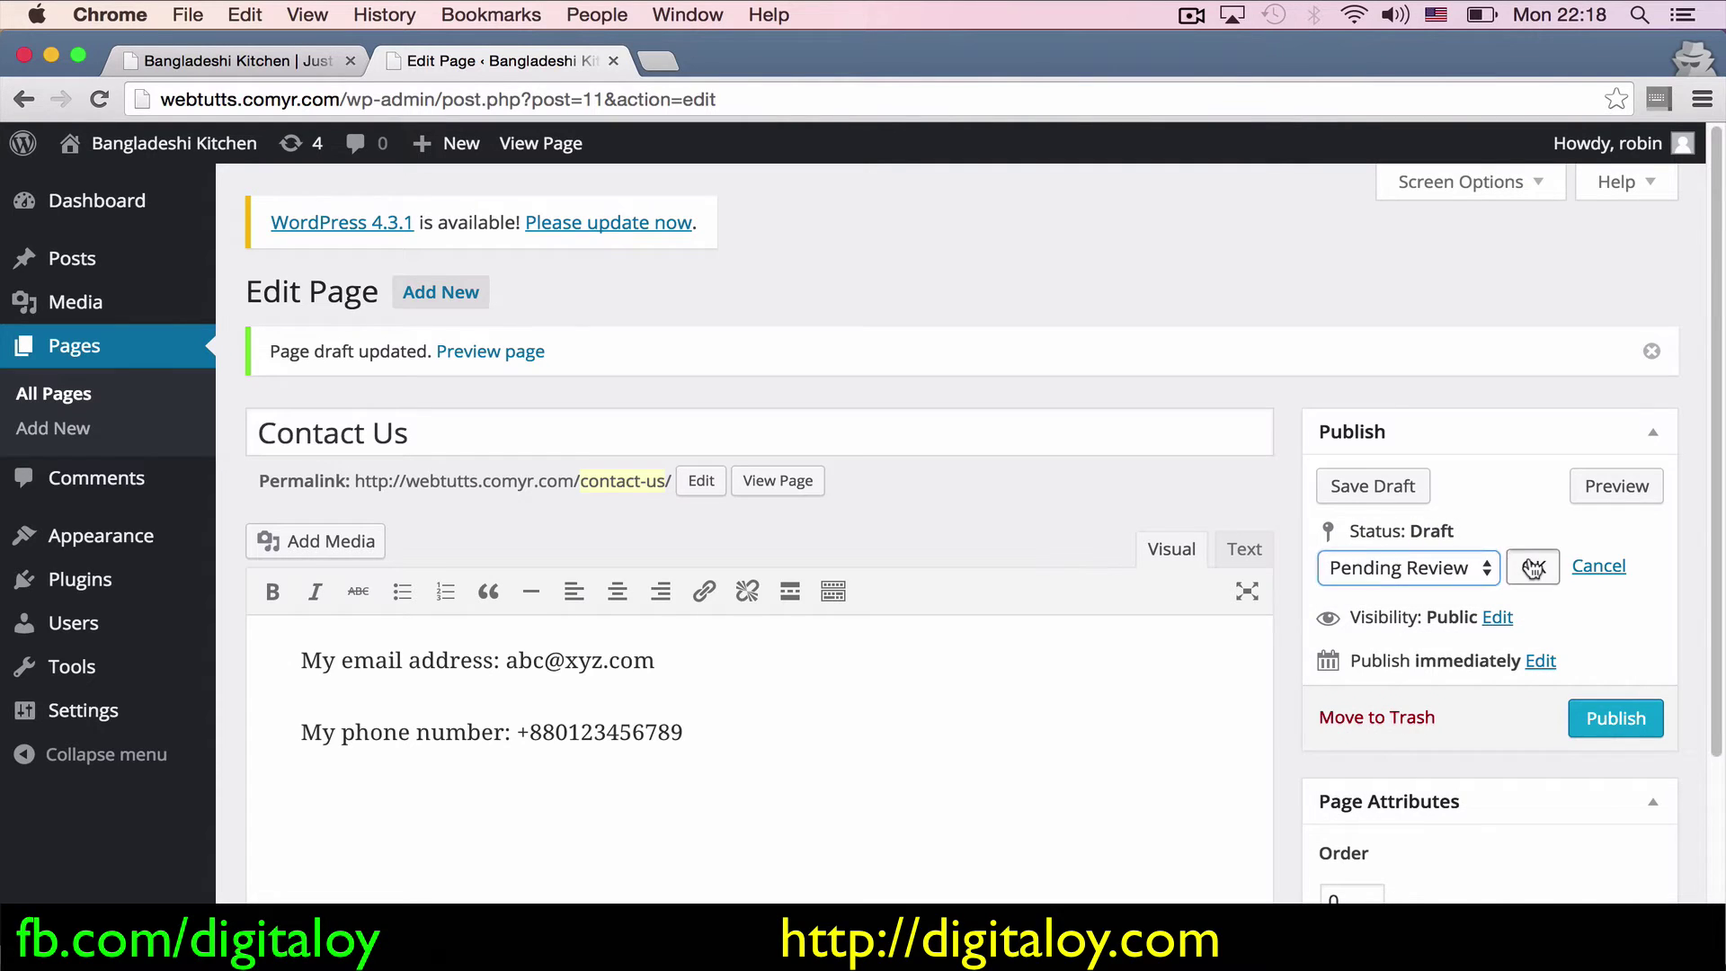
{"action": "left_click", "coordinate": [1331, 486]}
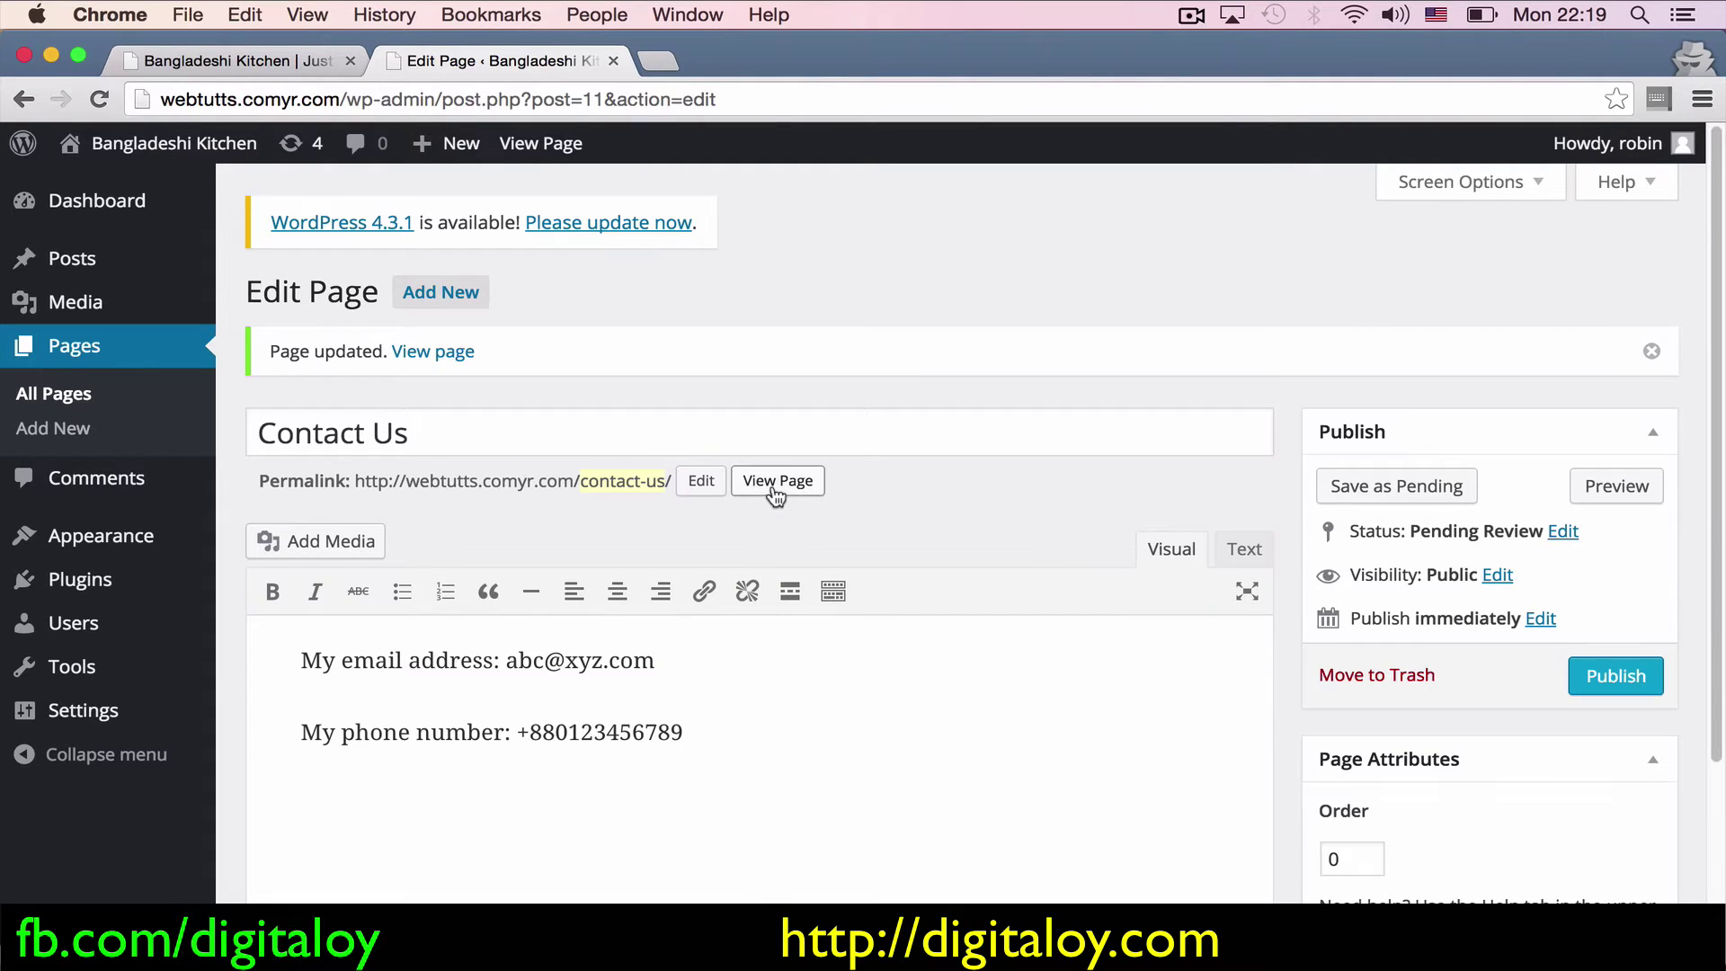
Step: Check the pending Contact Us page on the site, return to its editor, and publish the page
{"action": "left_click", "coordinate": [777, 495]}
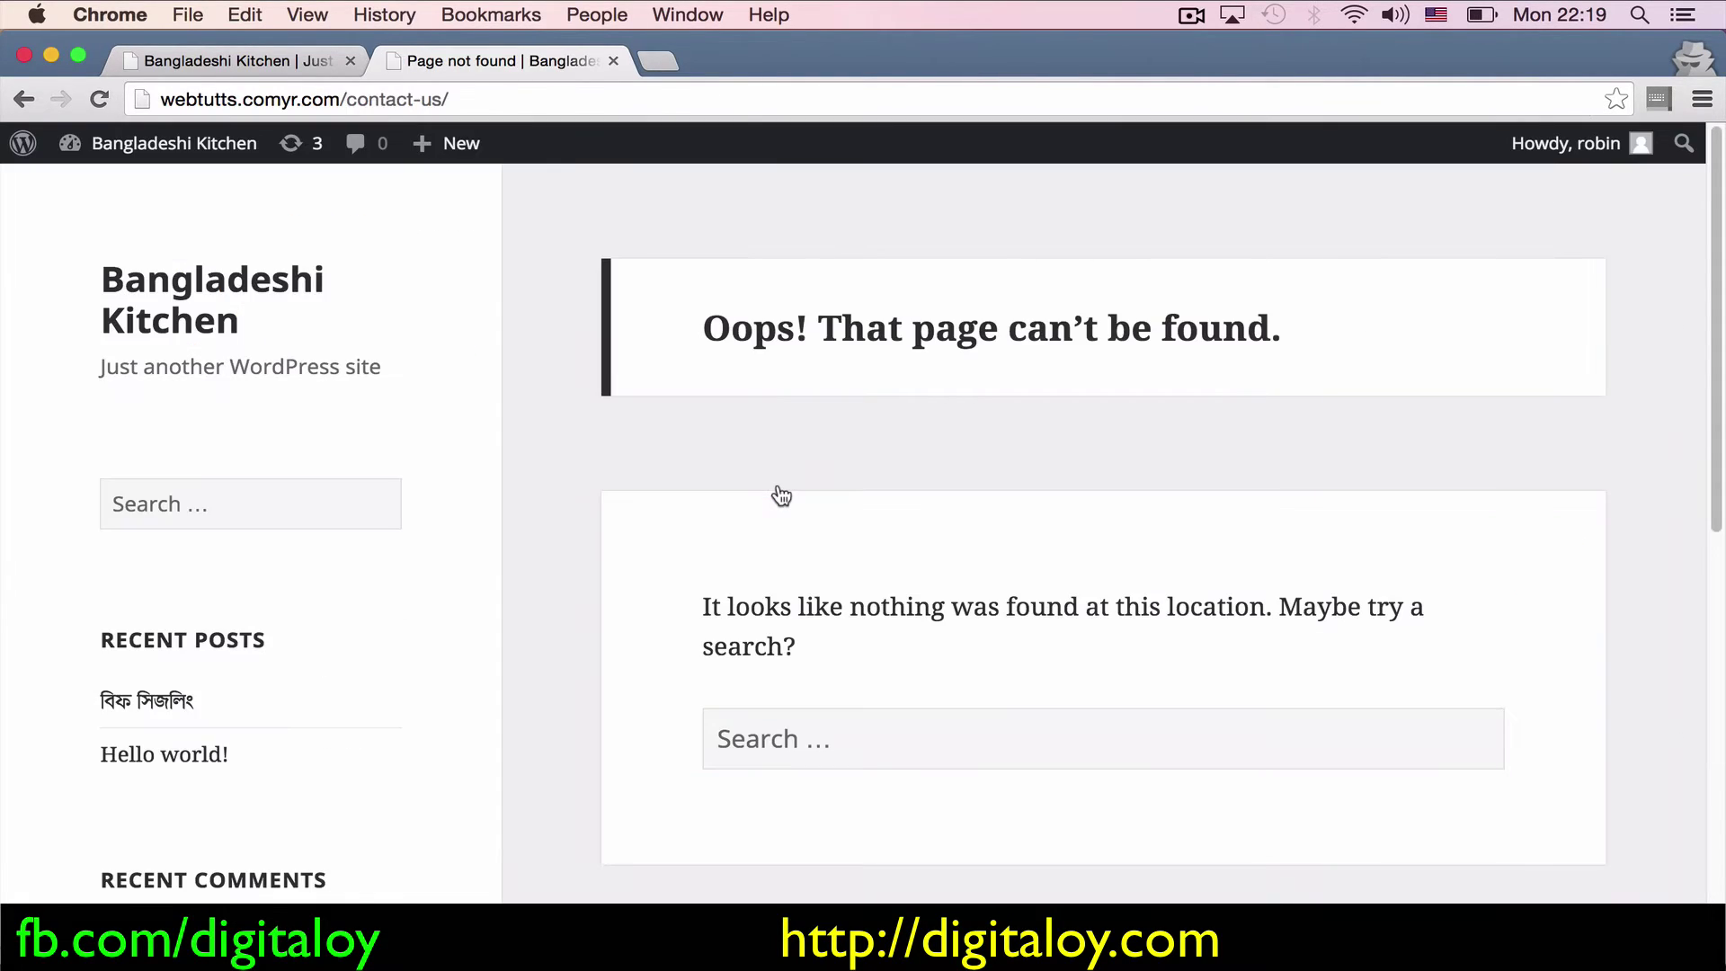
{"action": "left_click", "coordinate": [24, 99]}
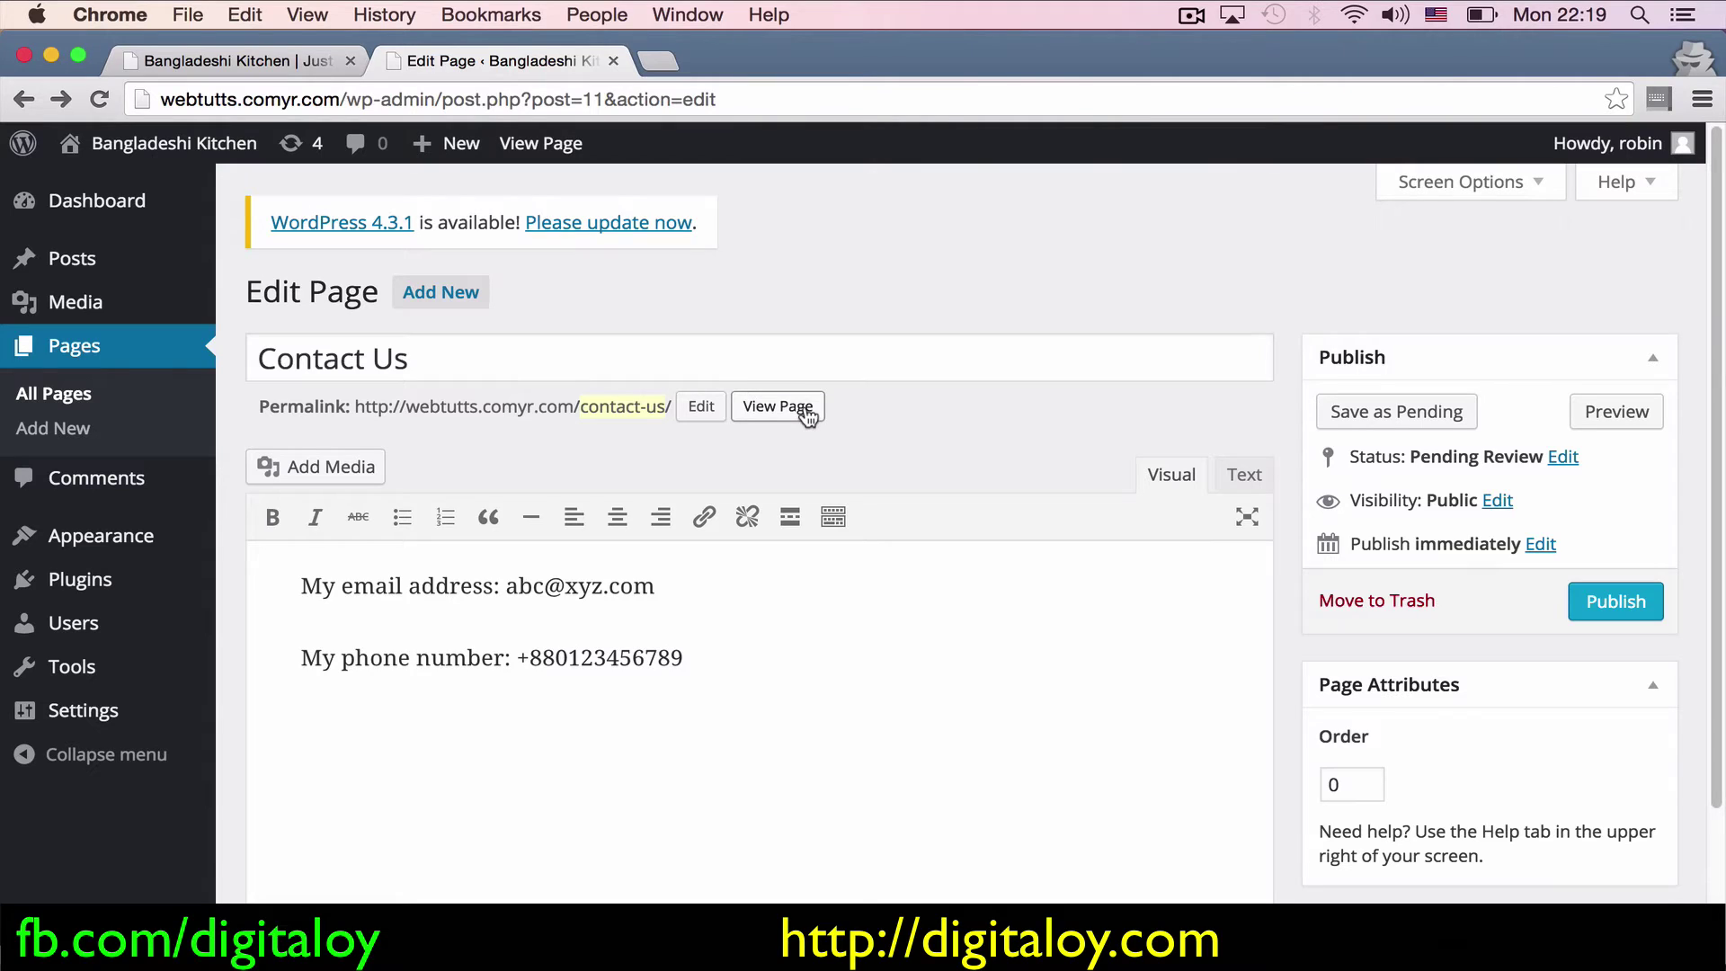
{"action": "left_click", "coordinate": [1614, 609]}
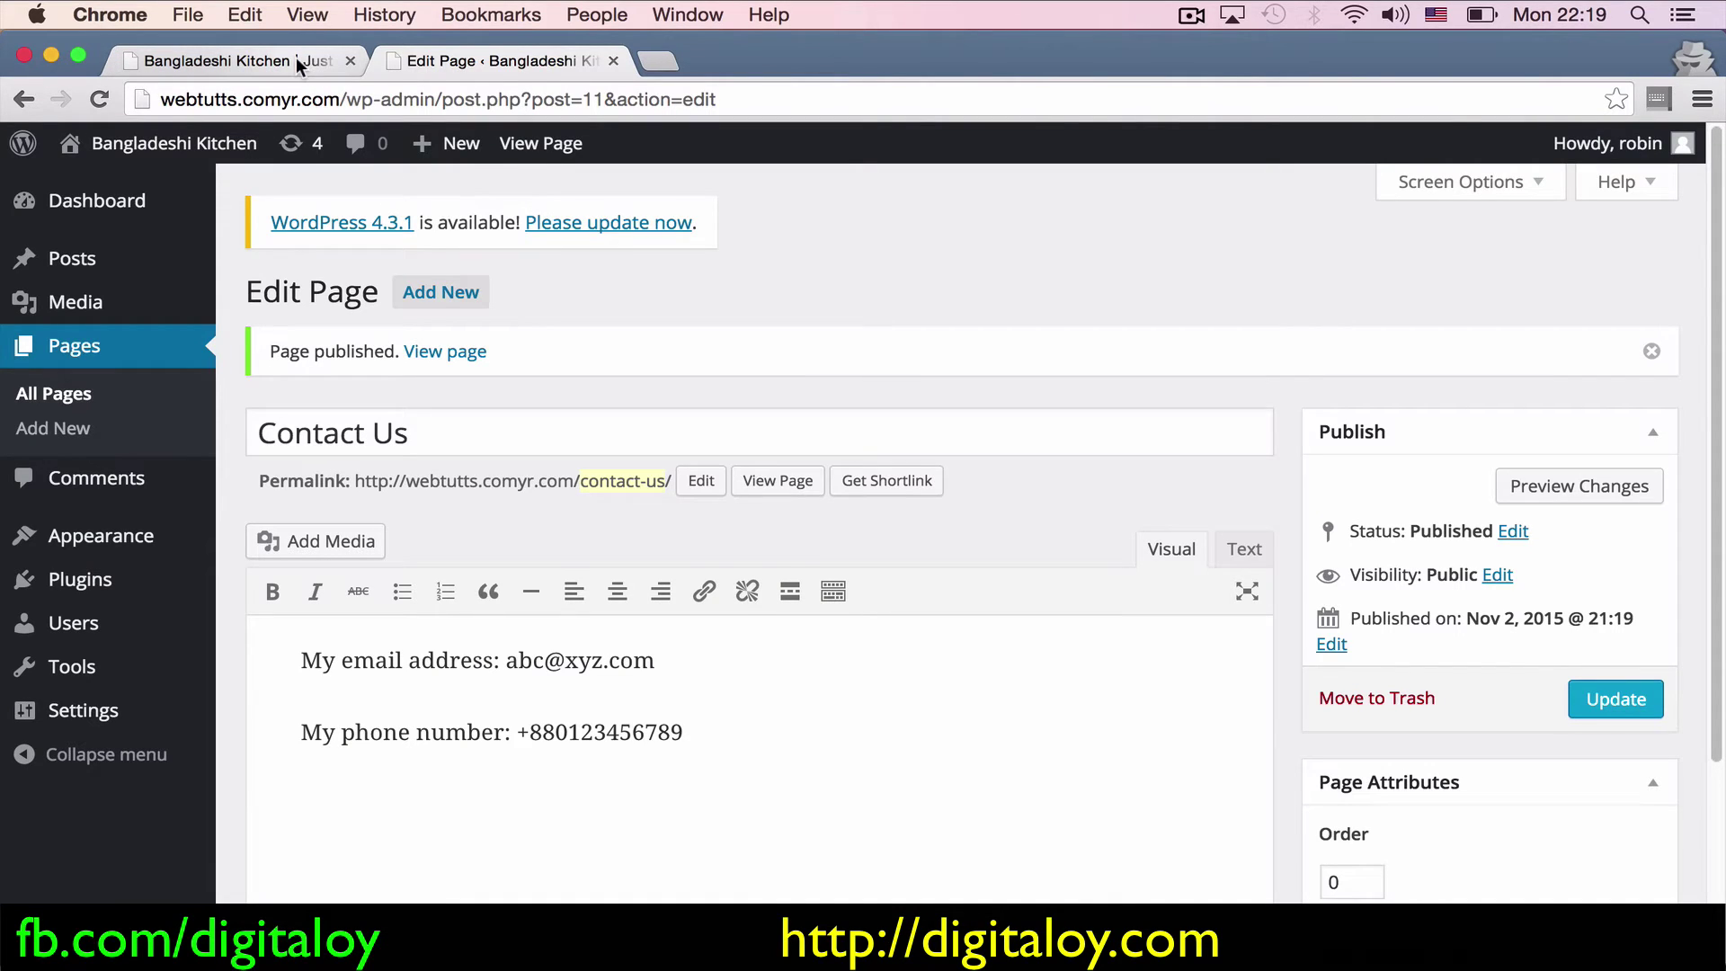
Step: Reload the Bangladeshi Kitchen home page and examine its sidebar and content for a link to the Contact Us page
{"action": "left_click", "coordinate": [217, 58]}
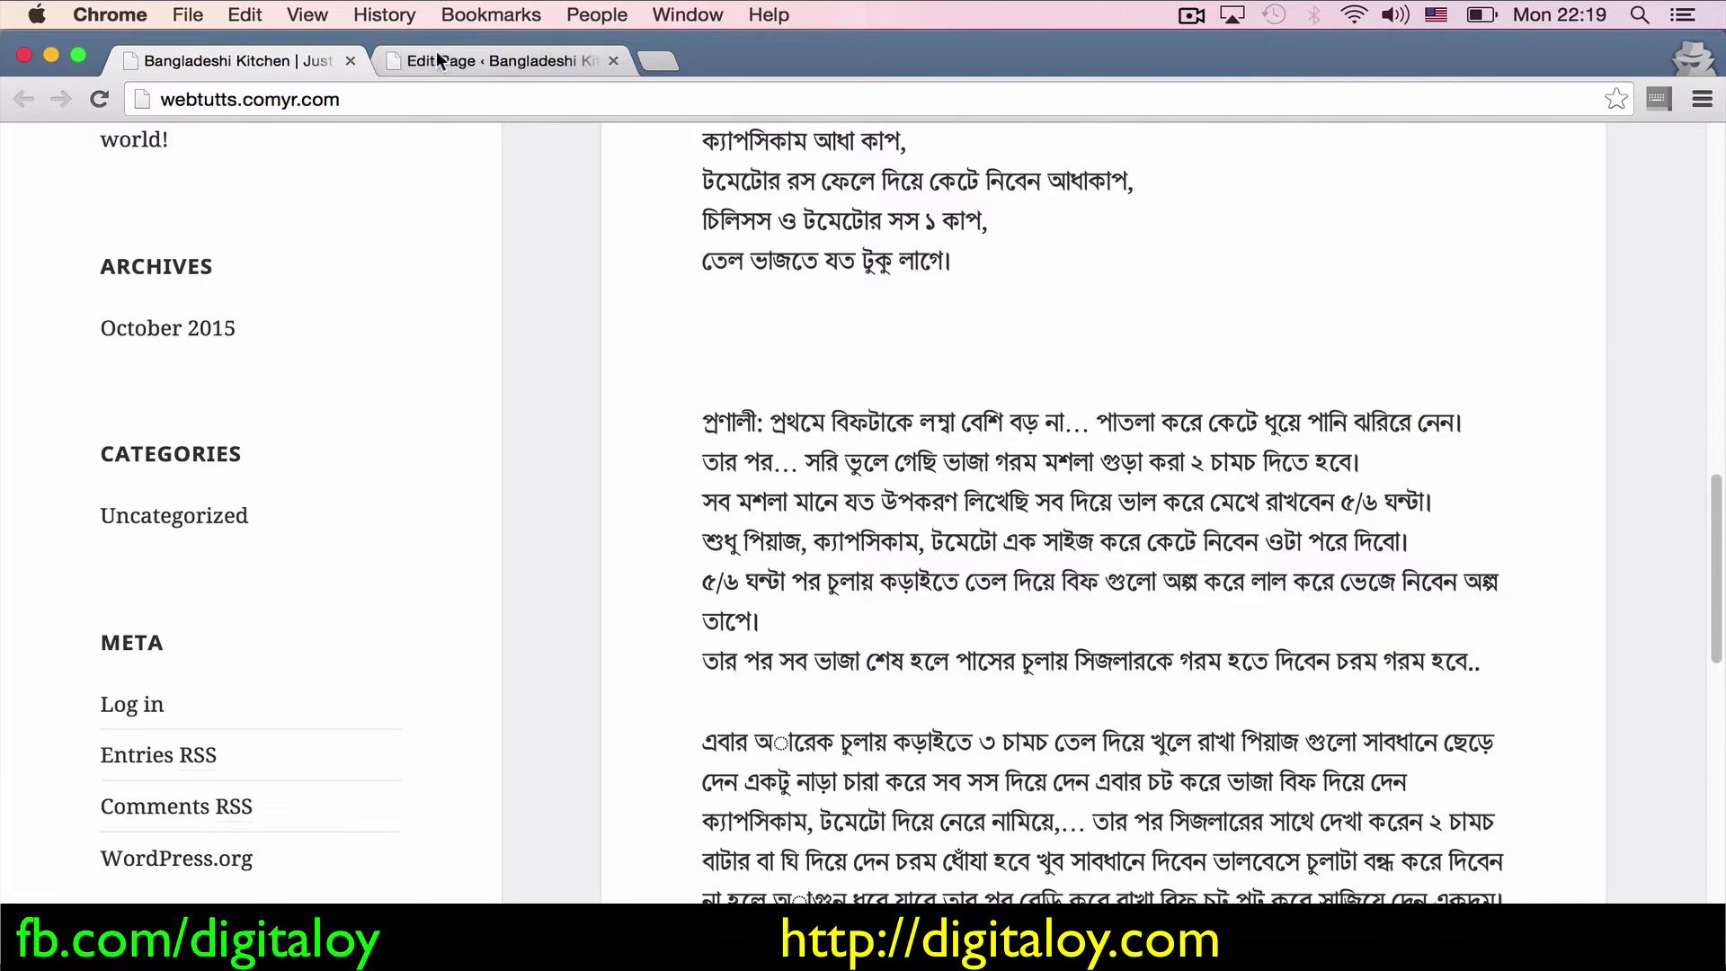
{"action": "left_click", "coordinate": [449, 102]}
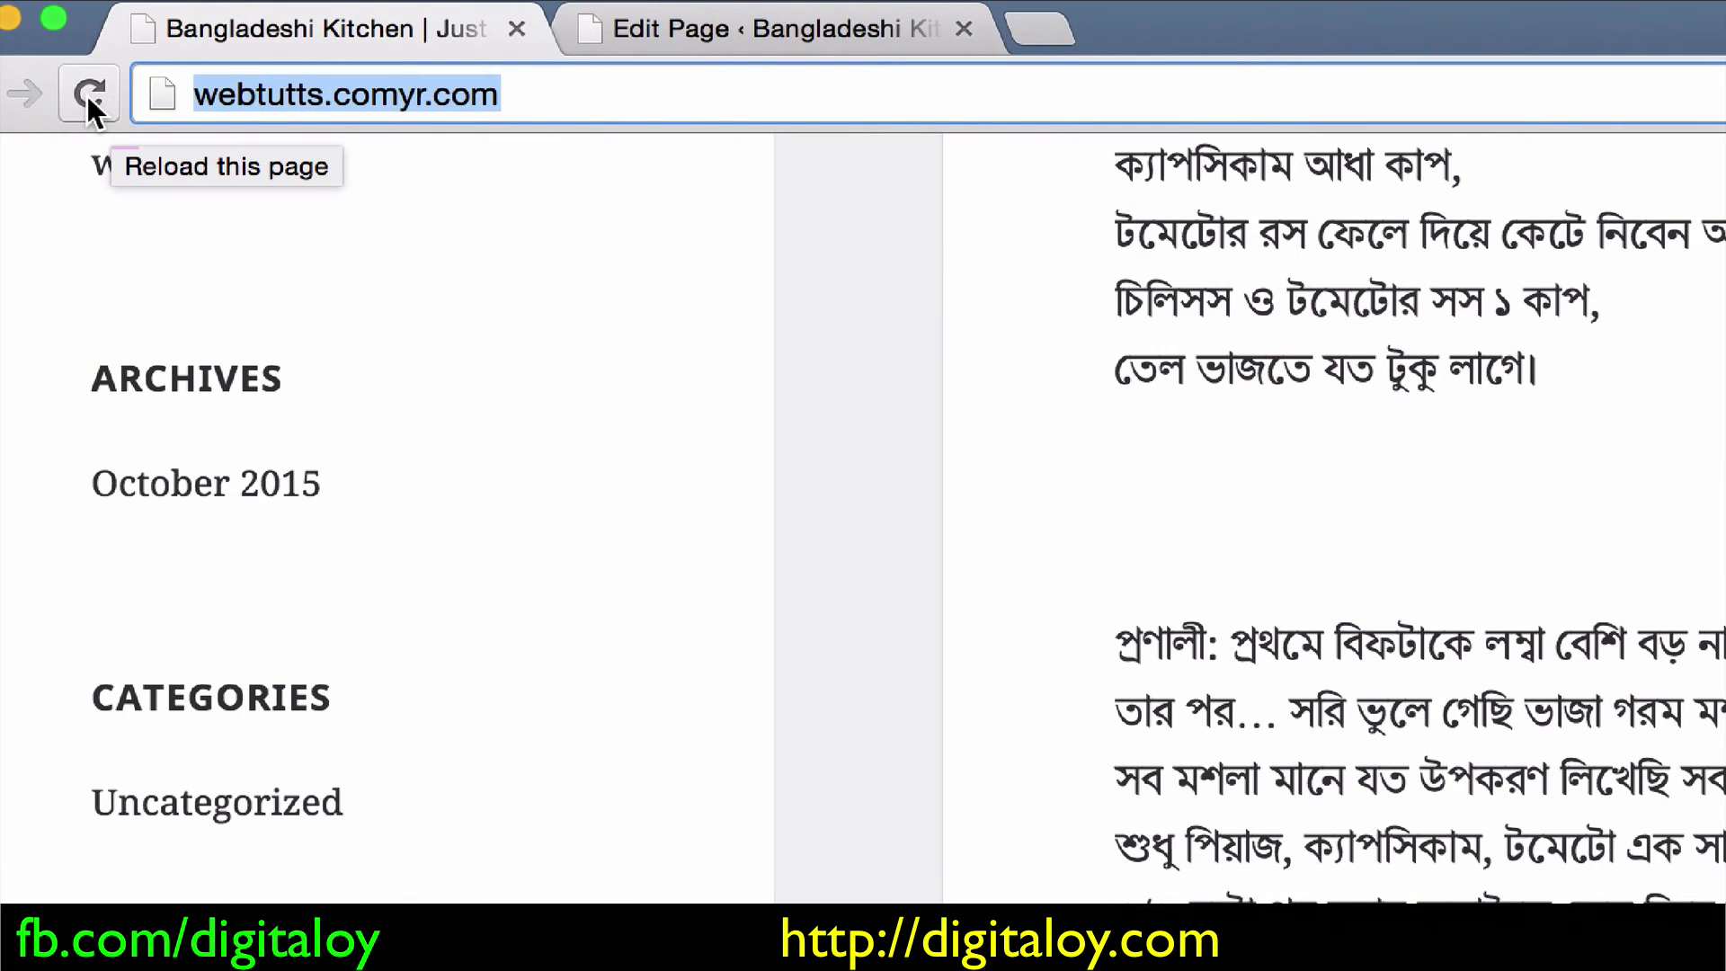
{"action": "left_click", "coordinate": [99, 99]}
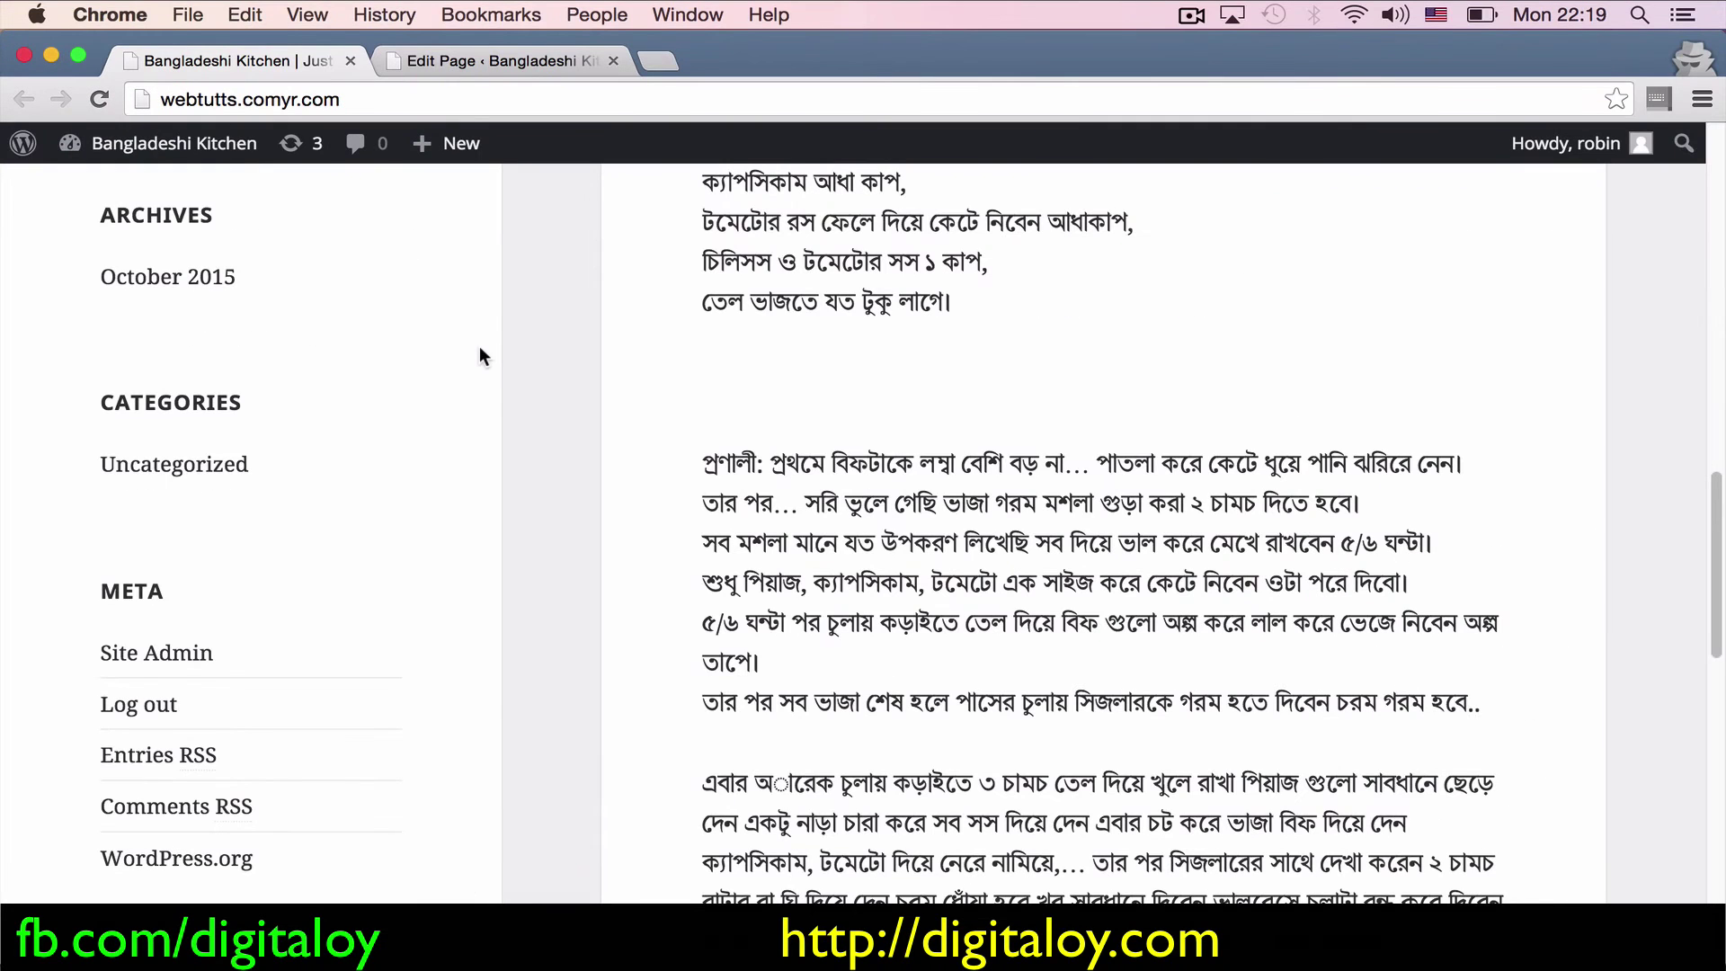
{"action": "scroll", "coordinate": [478, 347], "scroll_direction": "up", "scroll_amount": 15}
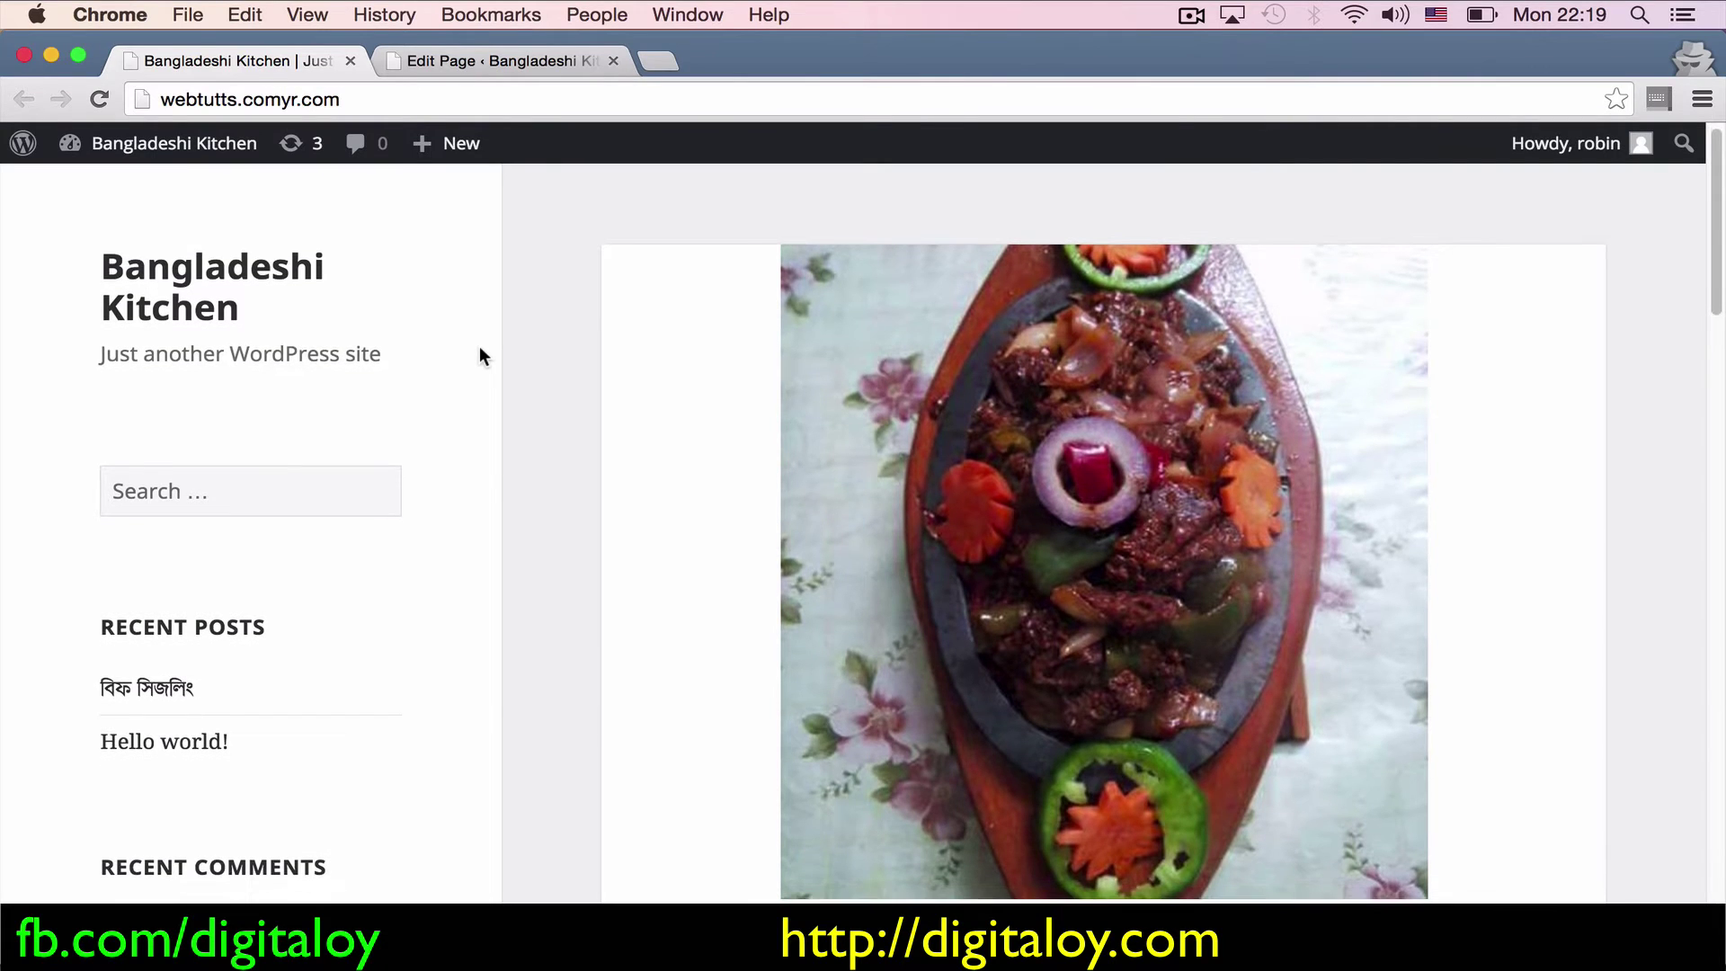
{"action": "scroll", "coordinate": [479, 349], "scroll_direction": "down", "scroll_amount": 2}
{"action": "scroll", "coordinate": [479, 350], "scroll_direction": "down", "scroll_amount": 10}
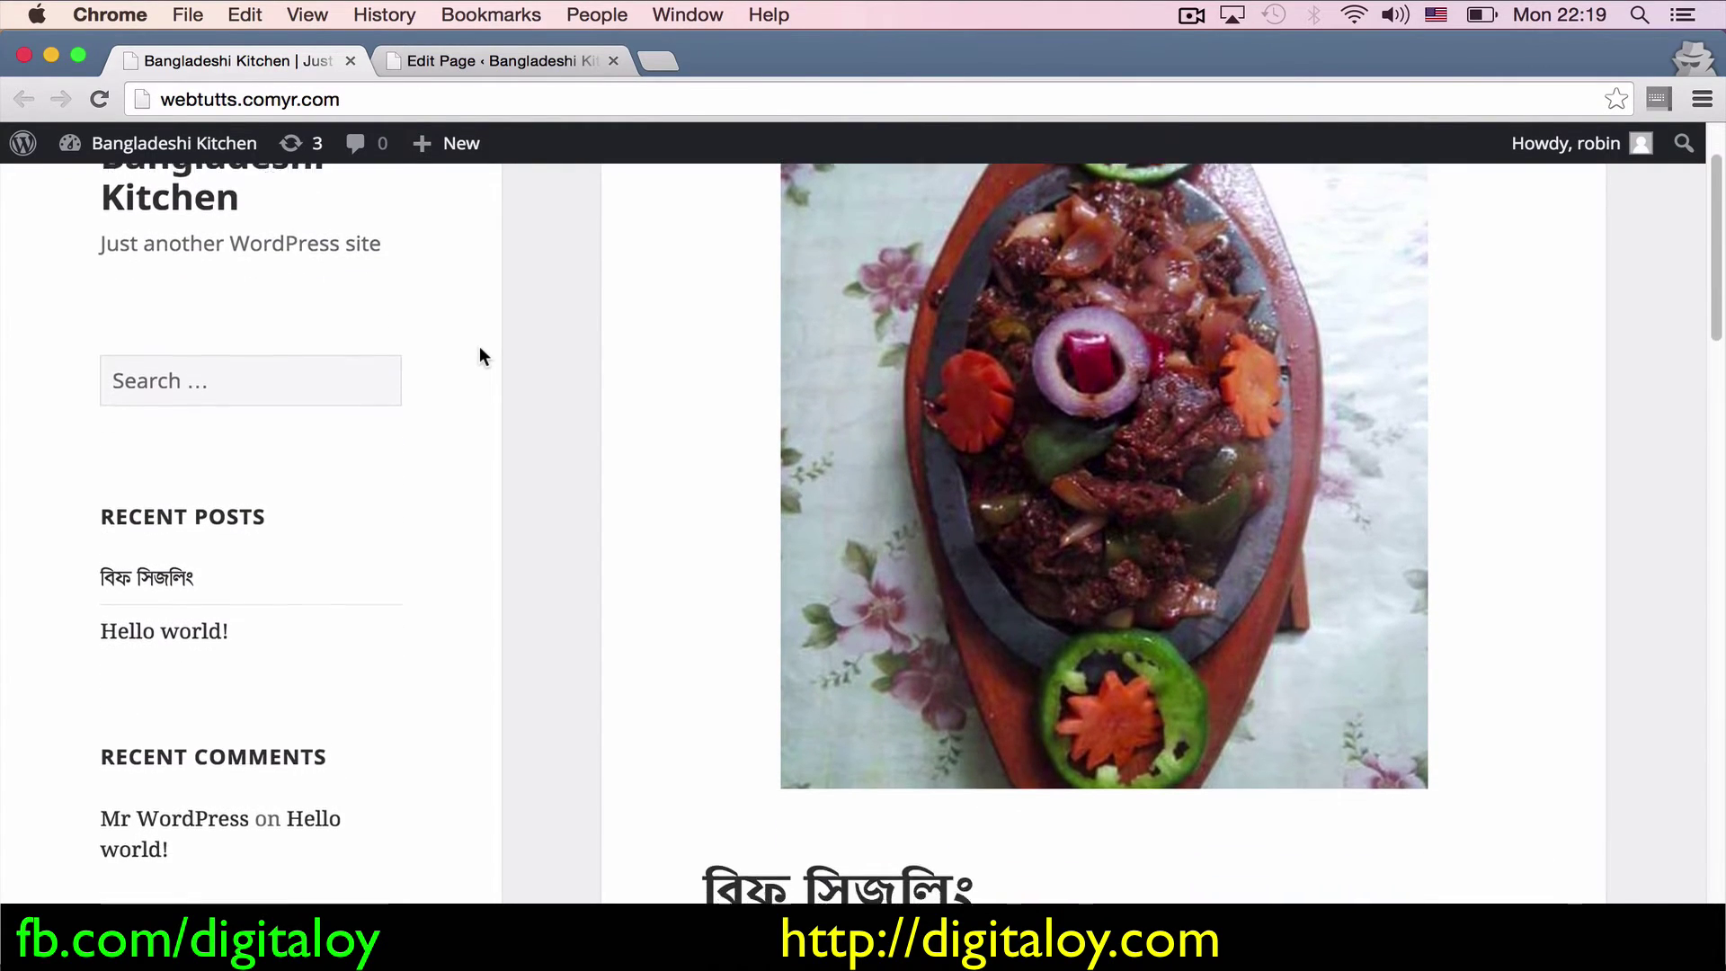
{"action": "scroll", "coordinate": [480, 349], "scroll_direction": "down", "scroll_amount": 7}
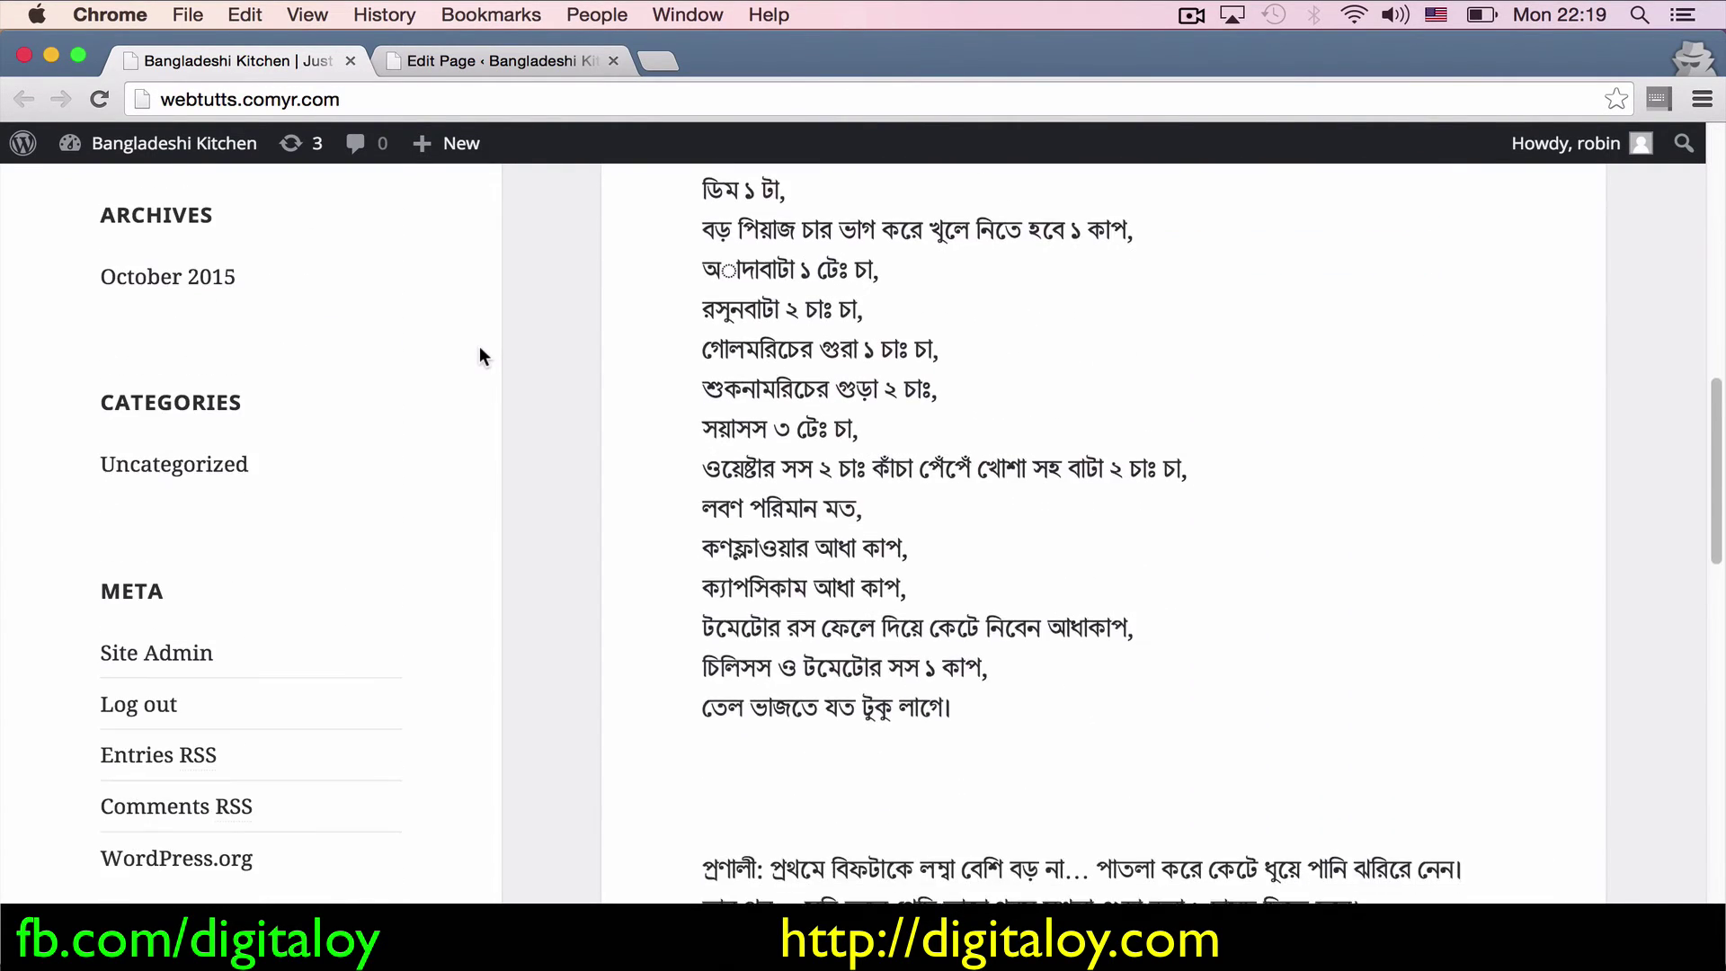
{"action": "scroll", "coordinate": [478, 347], "scroll_direction": "up", "scroll_amount": 20}
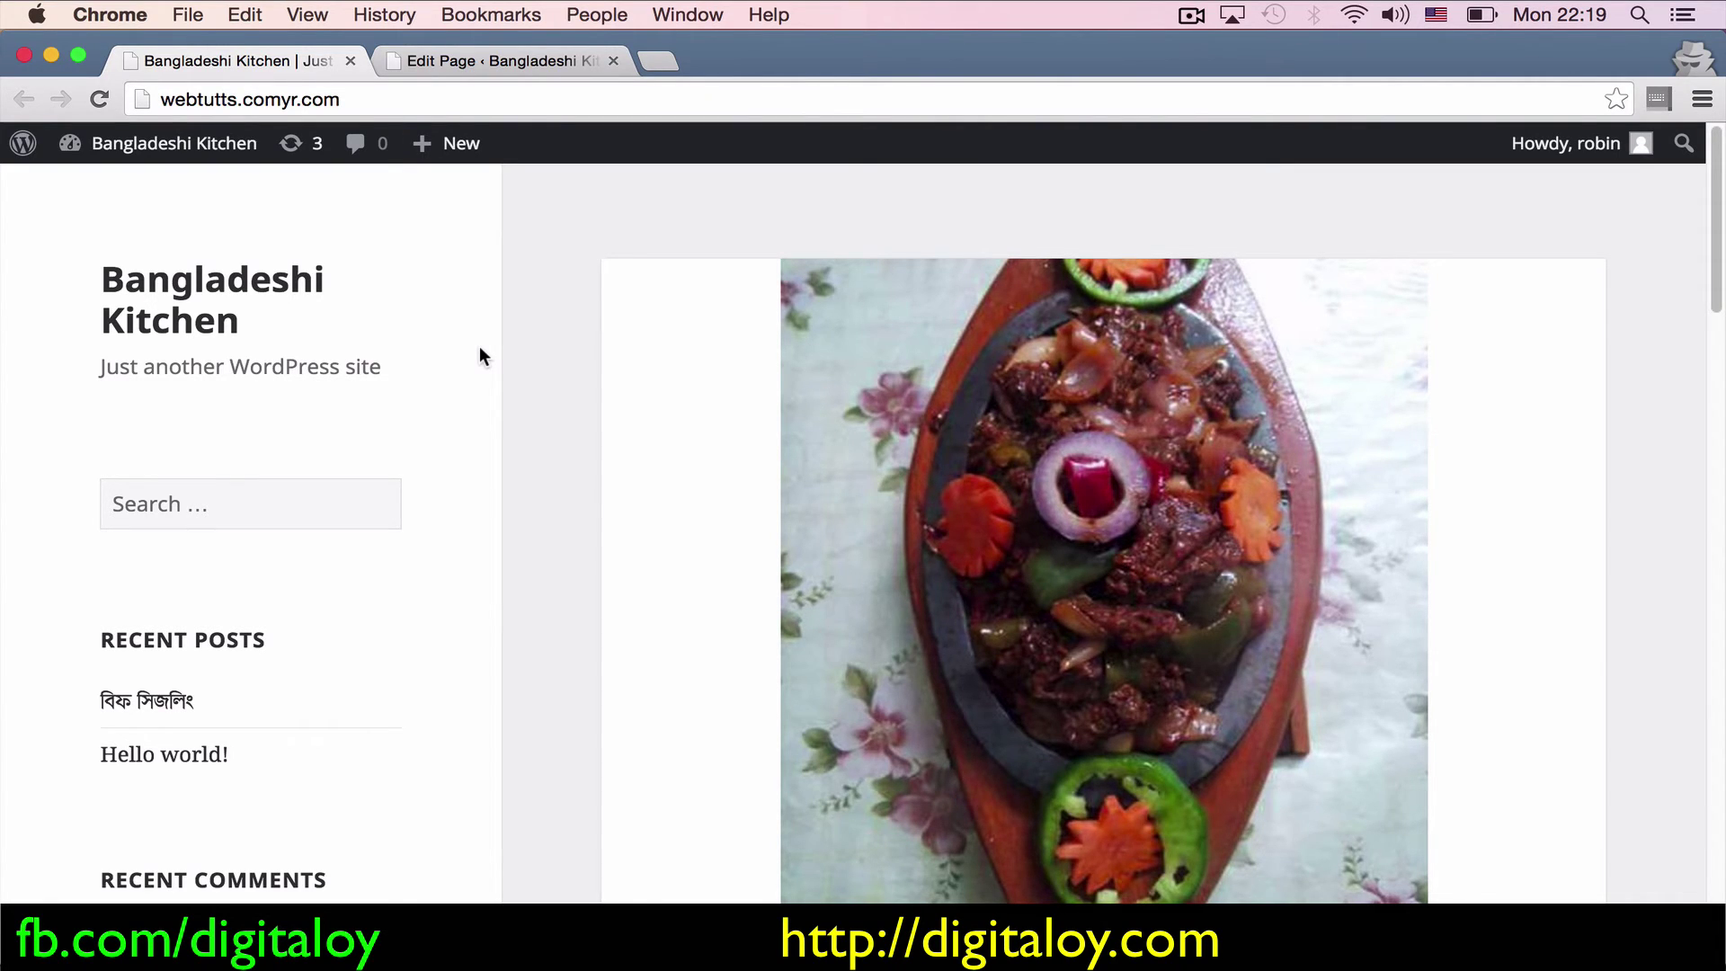
{"action": "scroll", "coordinate": [479, 349], "scroll_direction": "down", "scroll_amount": 5}
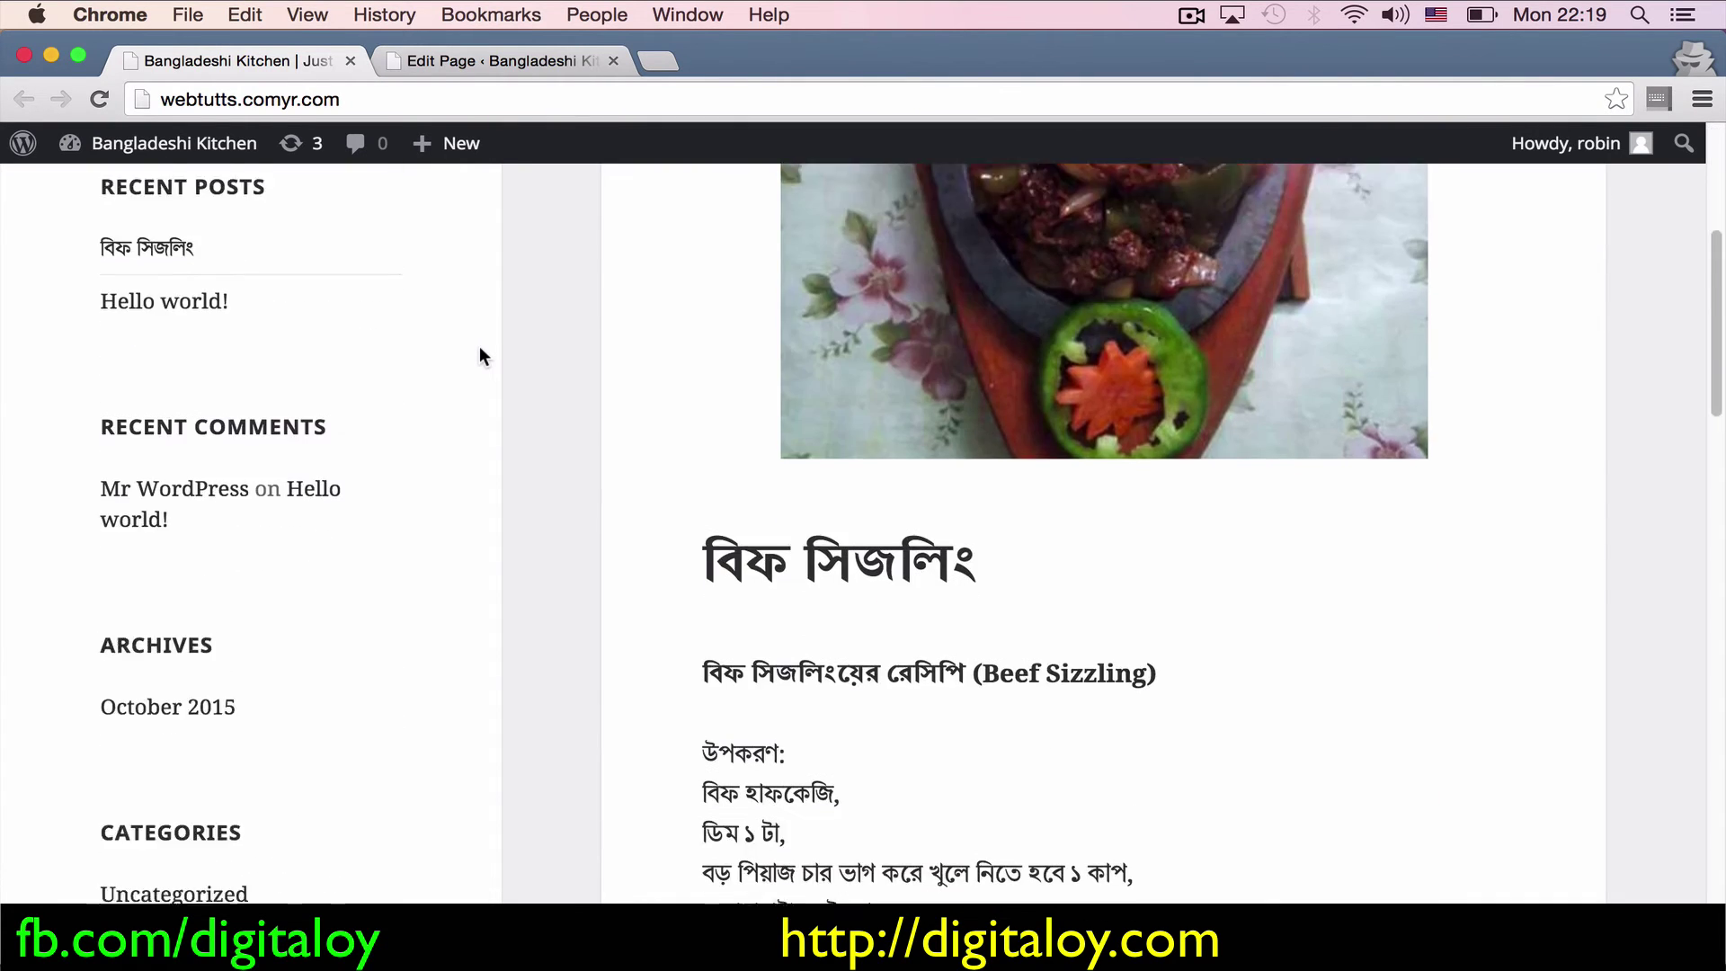
{"action": "scroll", "coordinate": [479, 348], "scroll_direction": "down", "scroll_amount": 5}
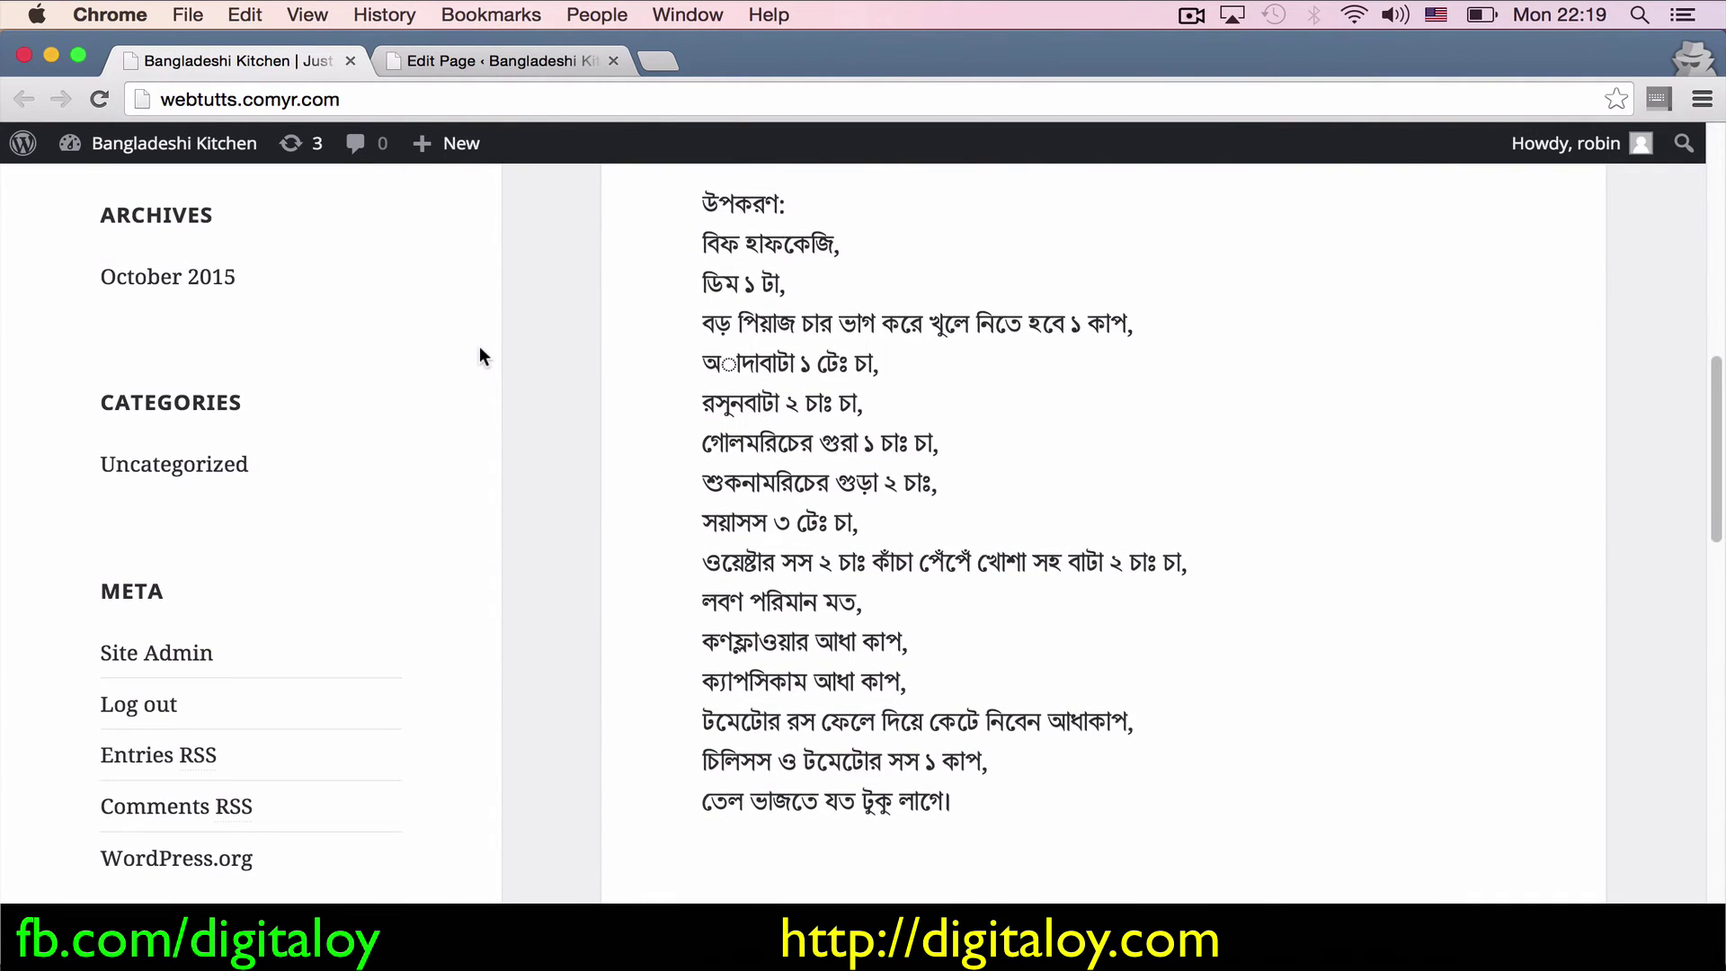
{"action": "scroll", "coordinate": [479, 349], "scroll_direction": "up", "scroll_amount": 10}
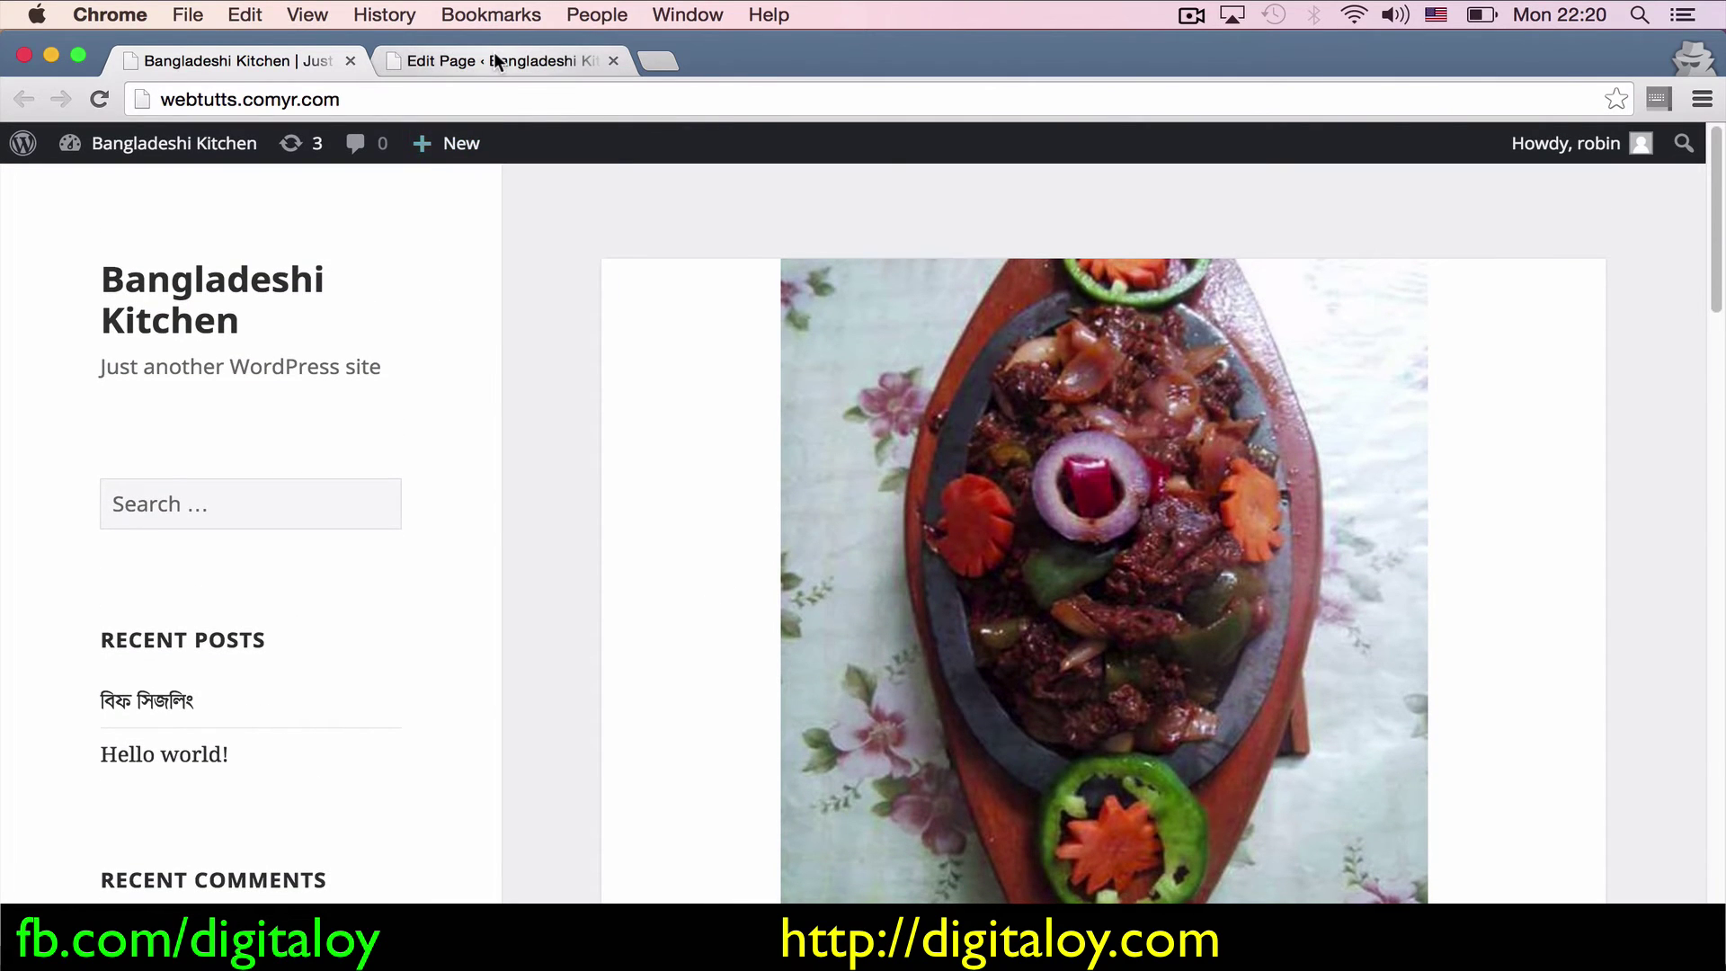
Step: Return to the site administration, open the navigation menu settings, and create a menu named primary
{"action": "left_click", "coordinate": [496, 61]}
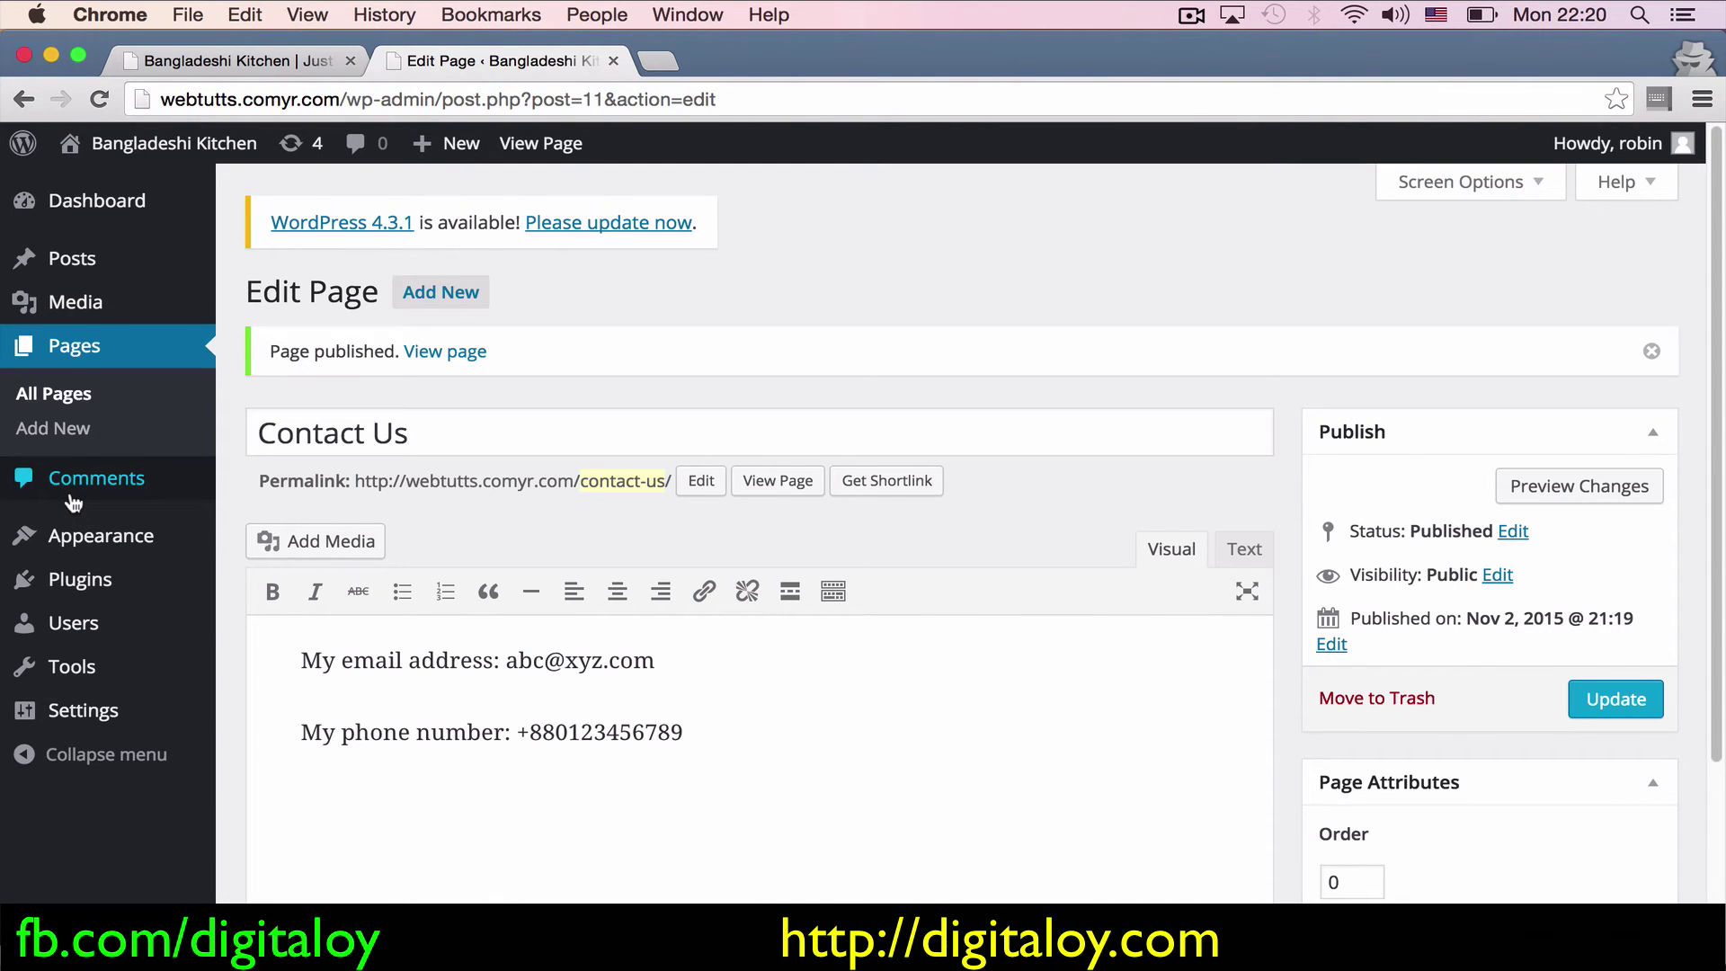
{"action": "mouse_move", "coordinate": [117, 533]}
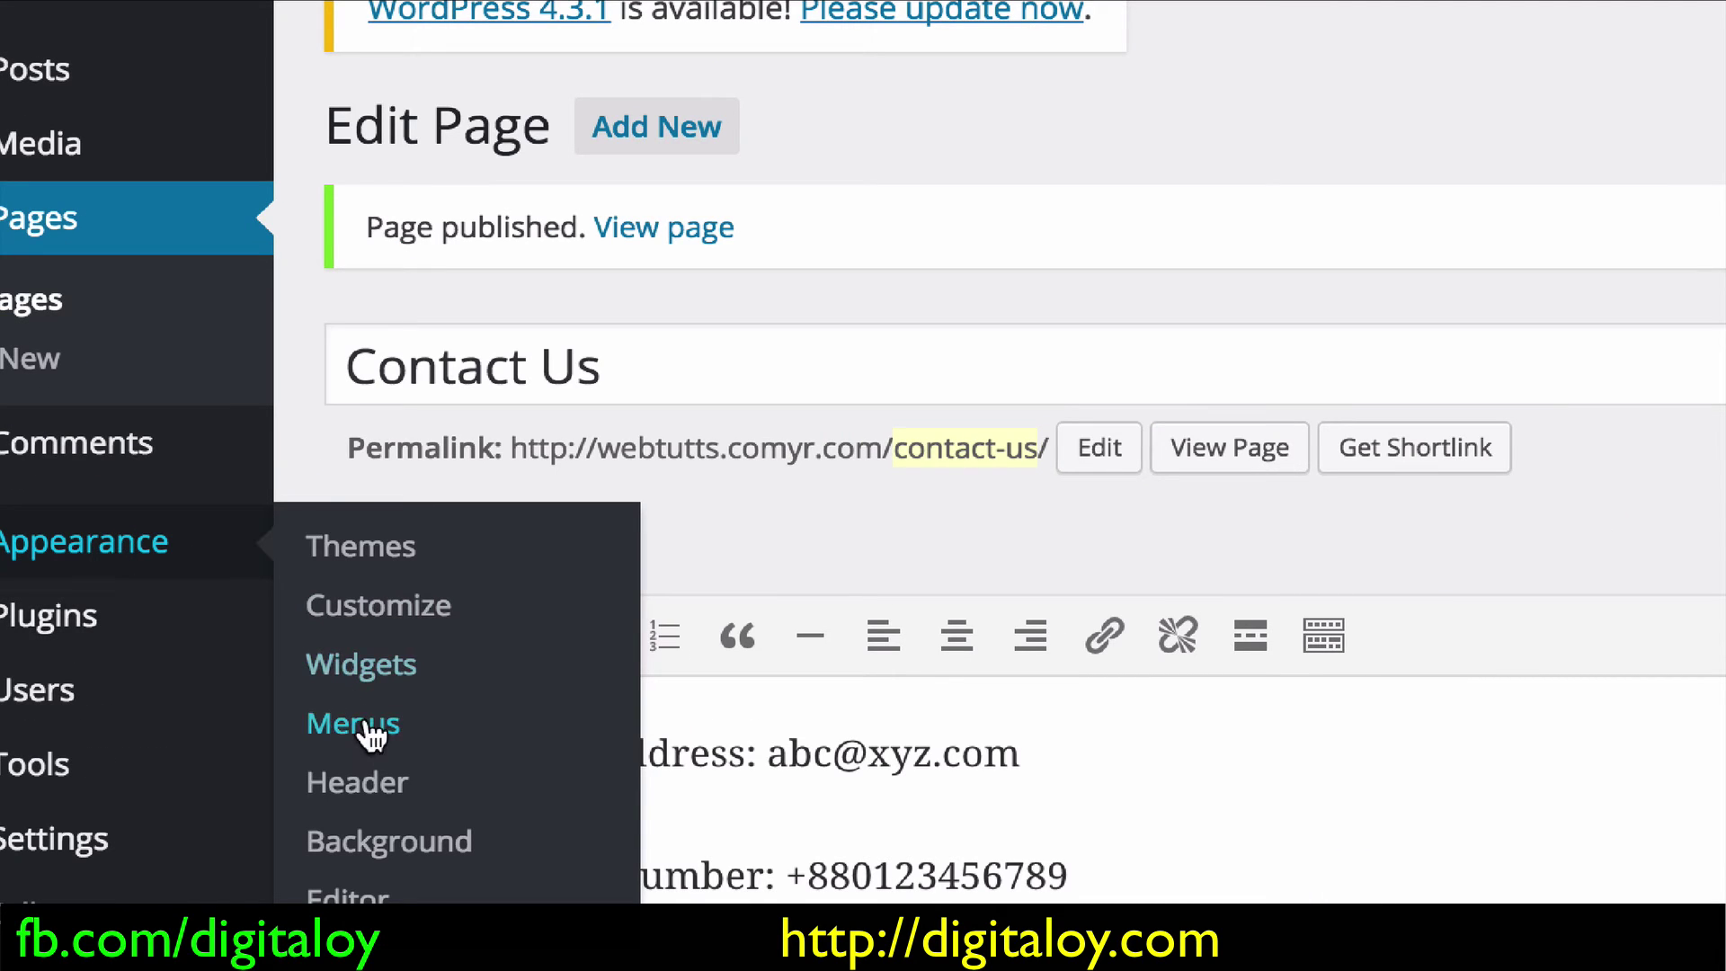
{"action": "left_click", "coordinate": [369, 736]}
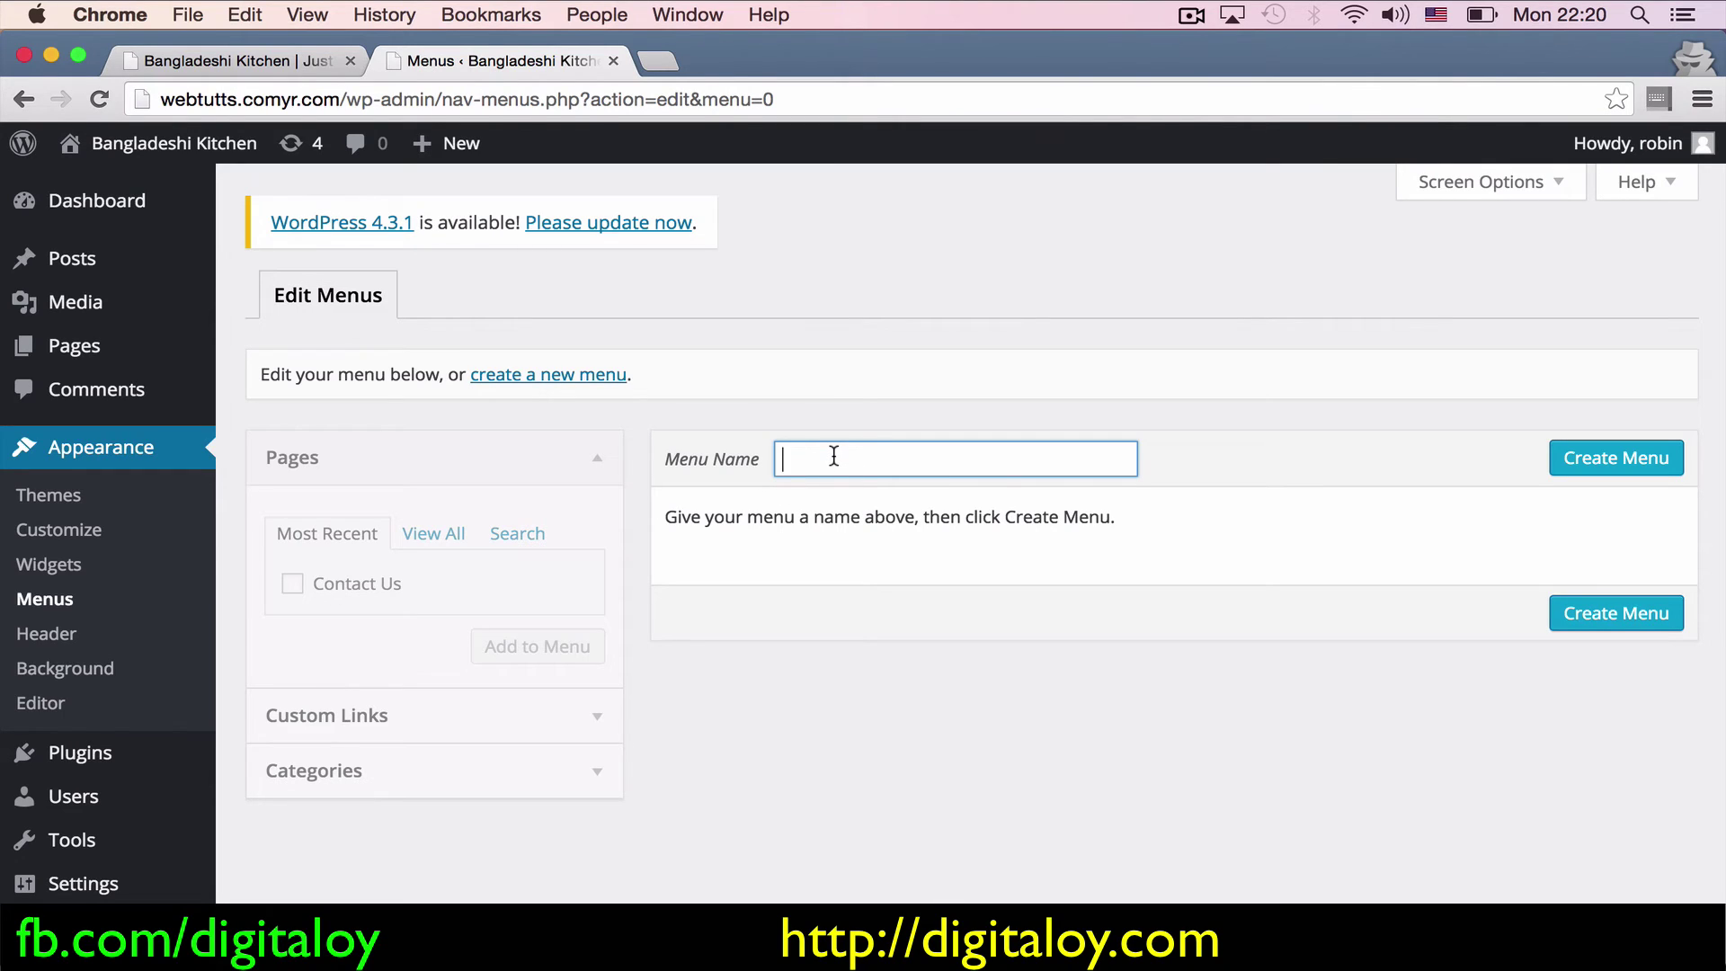
{"action": "type", "text": "primary"}
{"action": "key", "text": "Tab"}
{"action": "key", "text": "Return"}
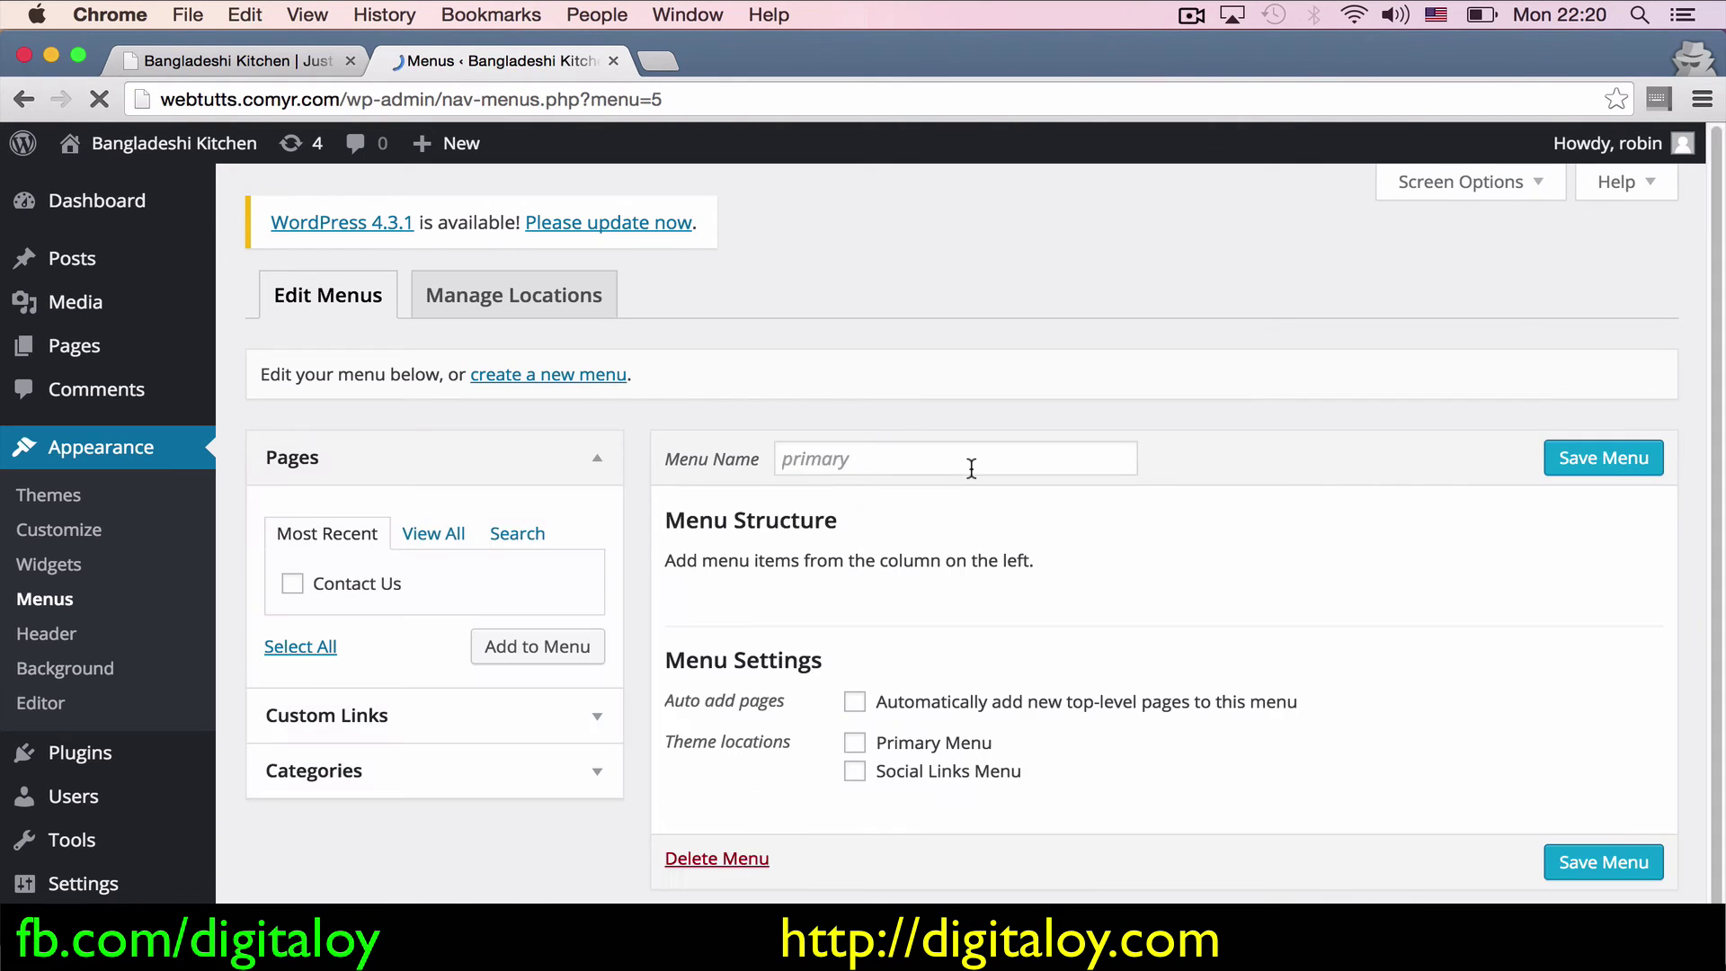
Step: Add the Contact Us page to the primary menu, assign it to the Primary Menu theme location, and save the menu
{"action": "scroll", "coordinate": [411, 485], "scroll_direction": "down", "scroll_amount": 1}
{"action": "scroll", "coordinate": [411, 485], "scroll_direction": "down", "scroll_amount": 1}
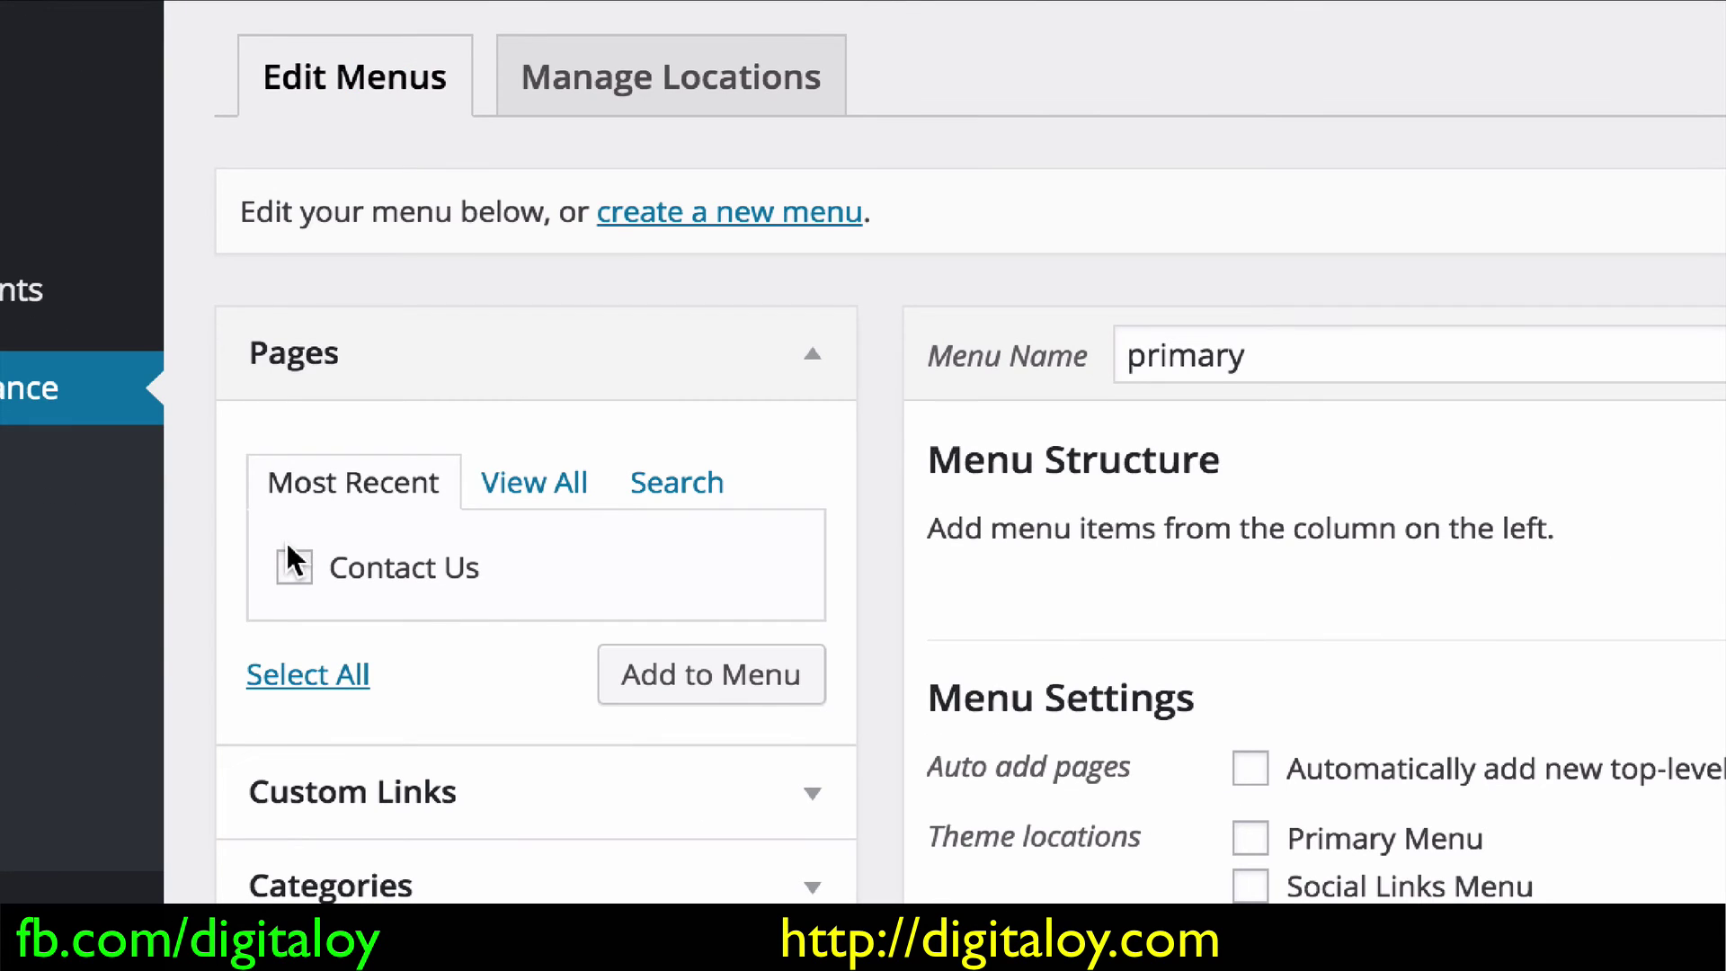
{"action": "left_click", "coordinate": [293, 564]}
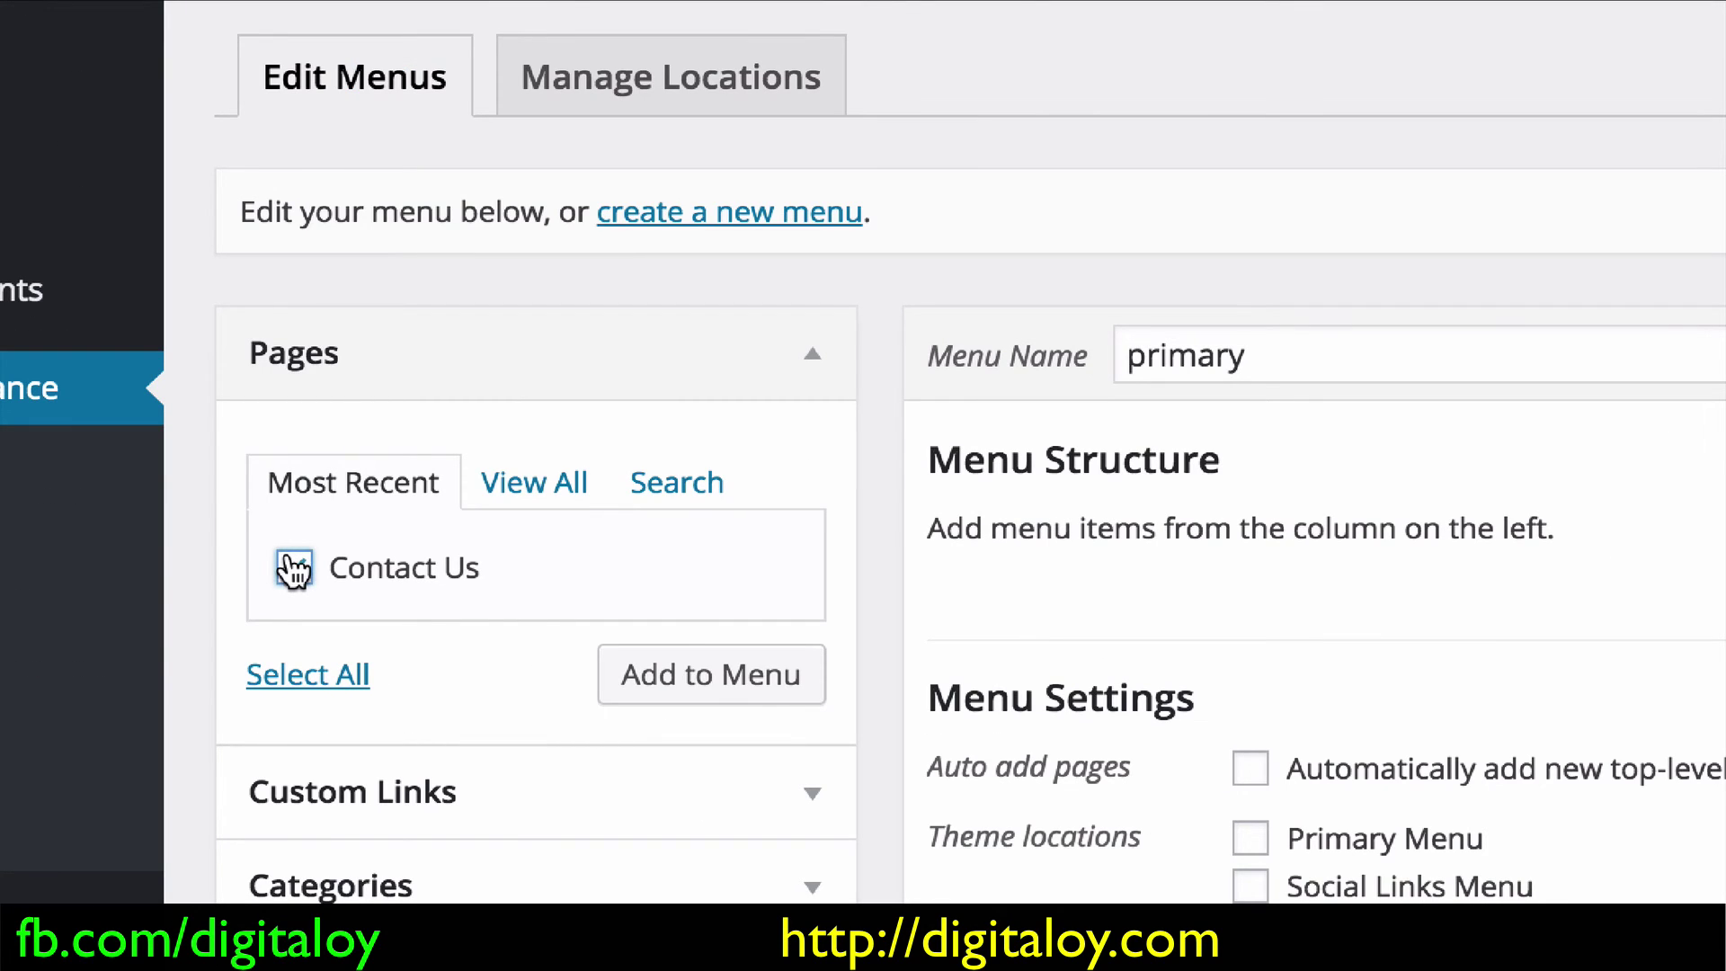
{"action": "left_click", "coordinate": [718, 684]}
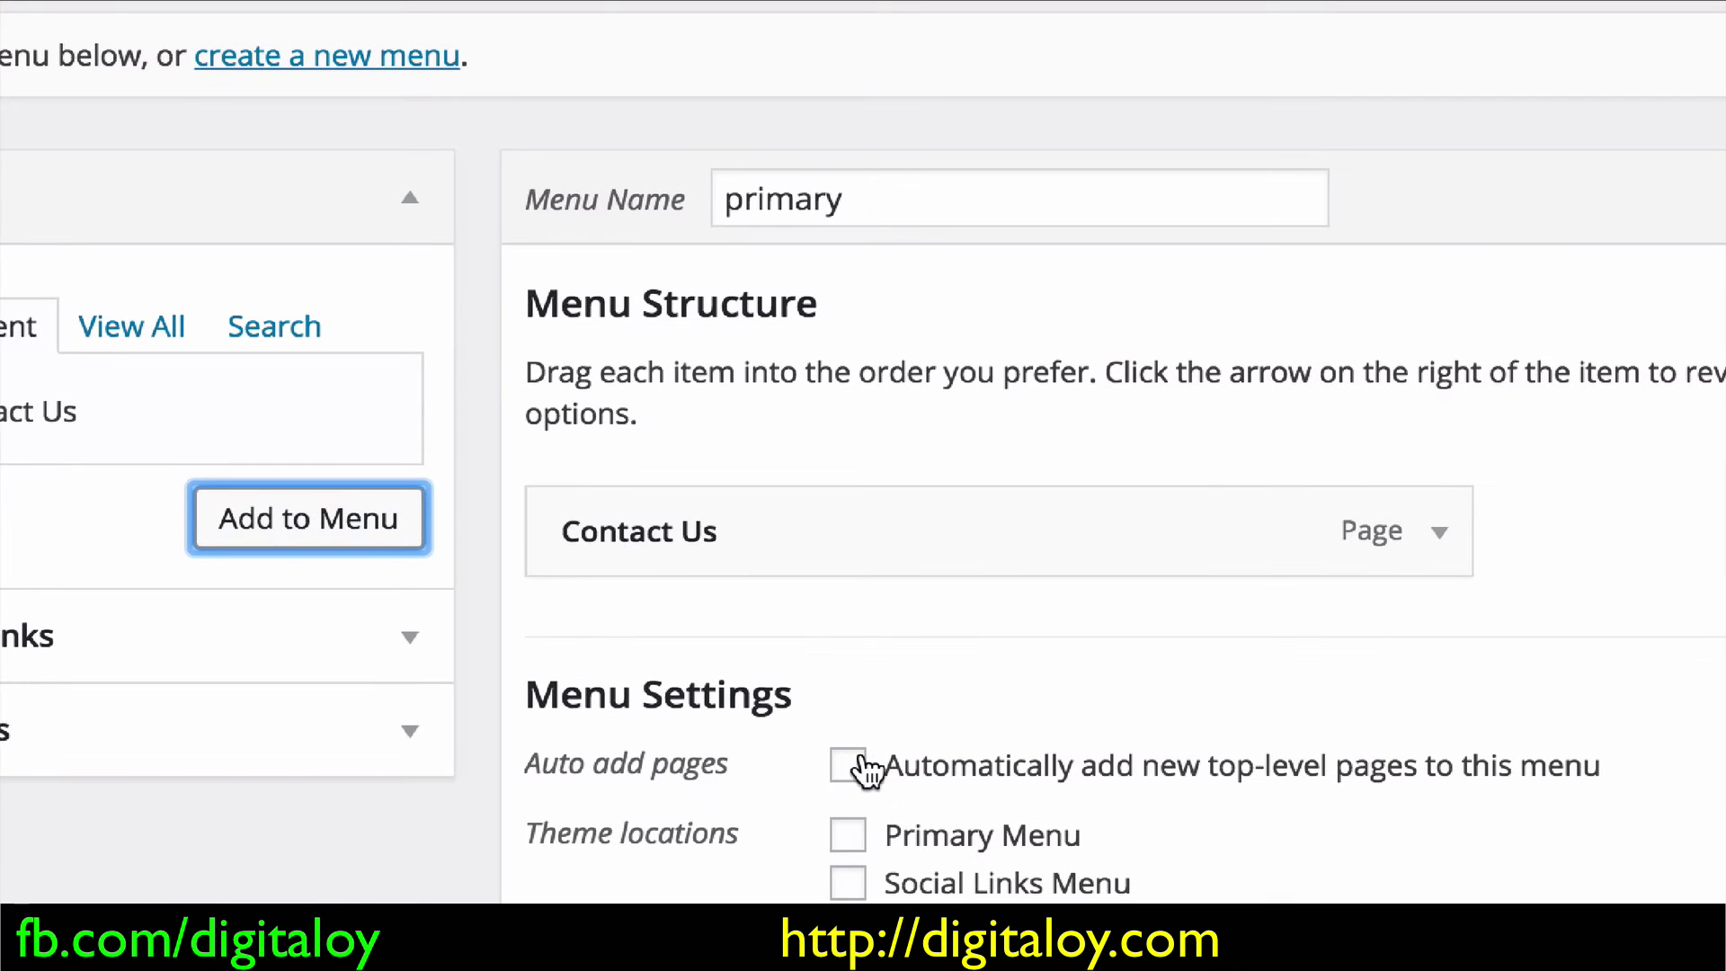
{"action": "scroll", "coordinate": [879, 769], "scroll_direction": "down", "scroll_amount": 1}
{"action": "scroll", "coordinate": [899, 783], "scroll_direction": "down", "scroll_amount": 1}
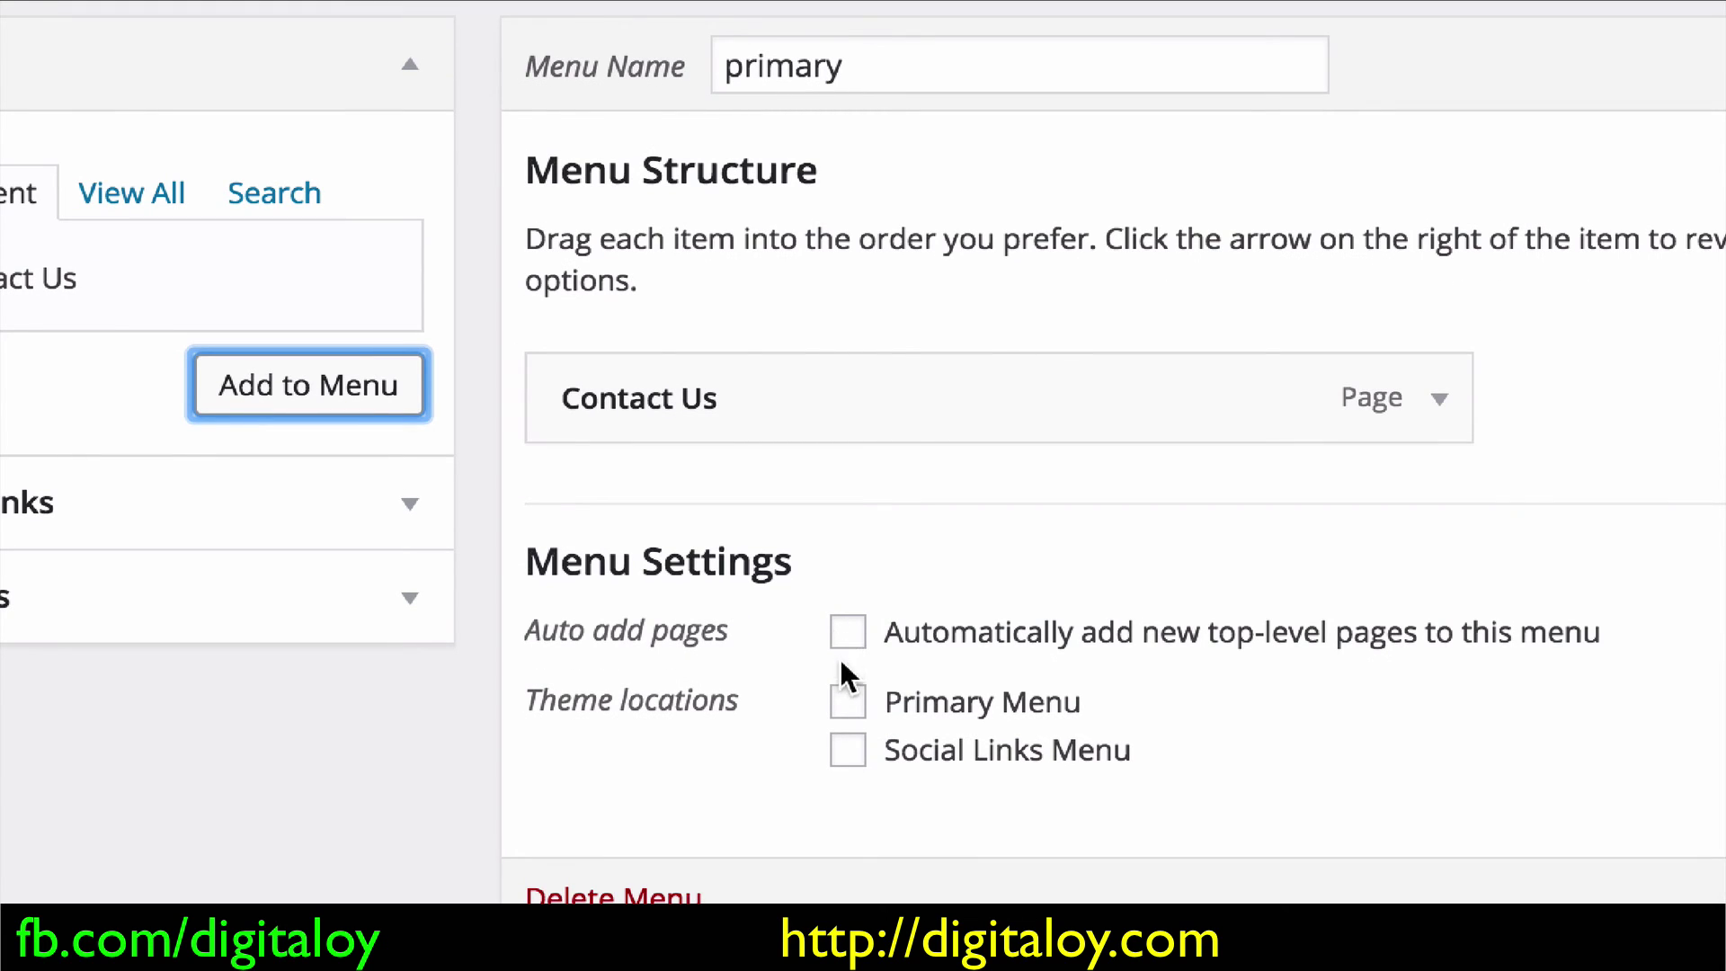
{"action": "left_click", "coordinate": [854, 710]}
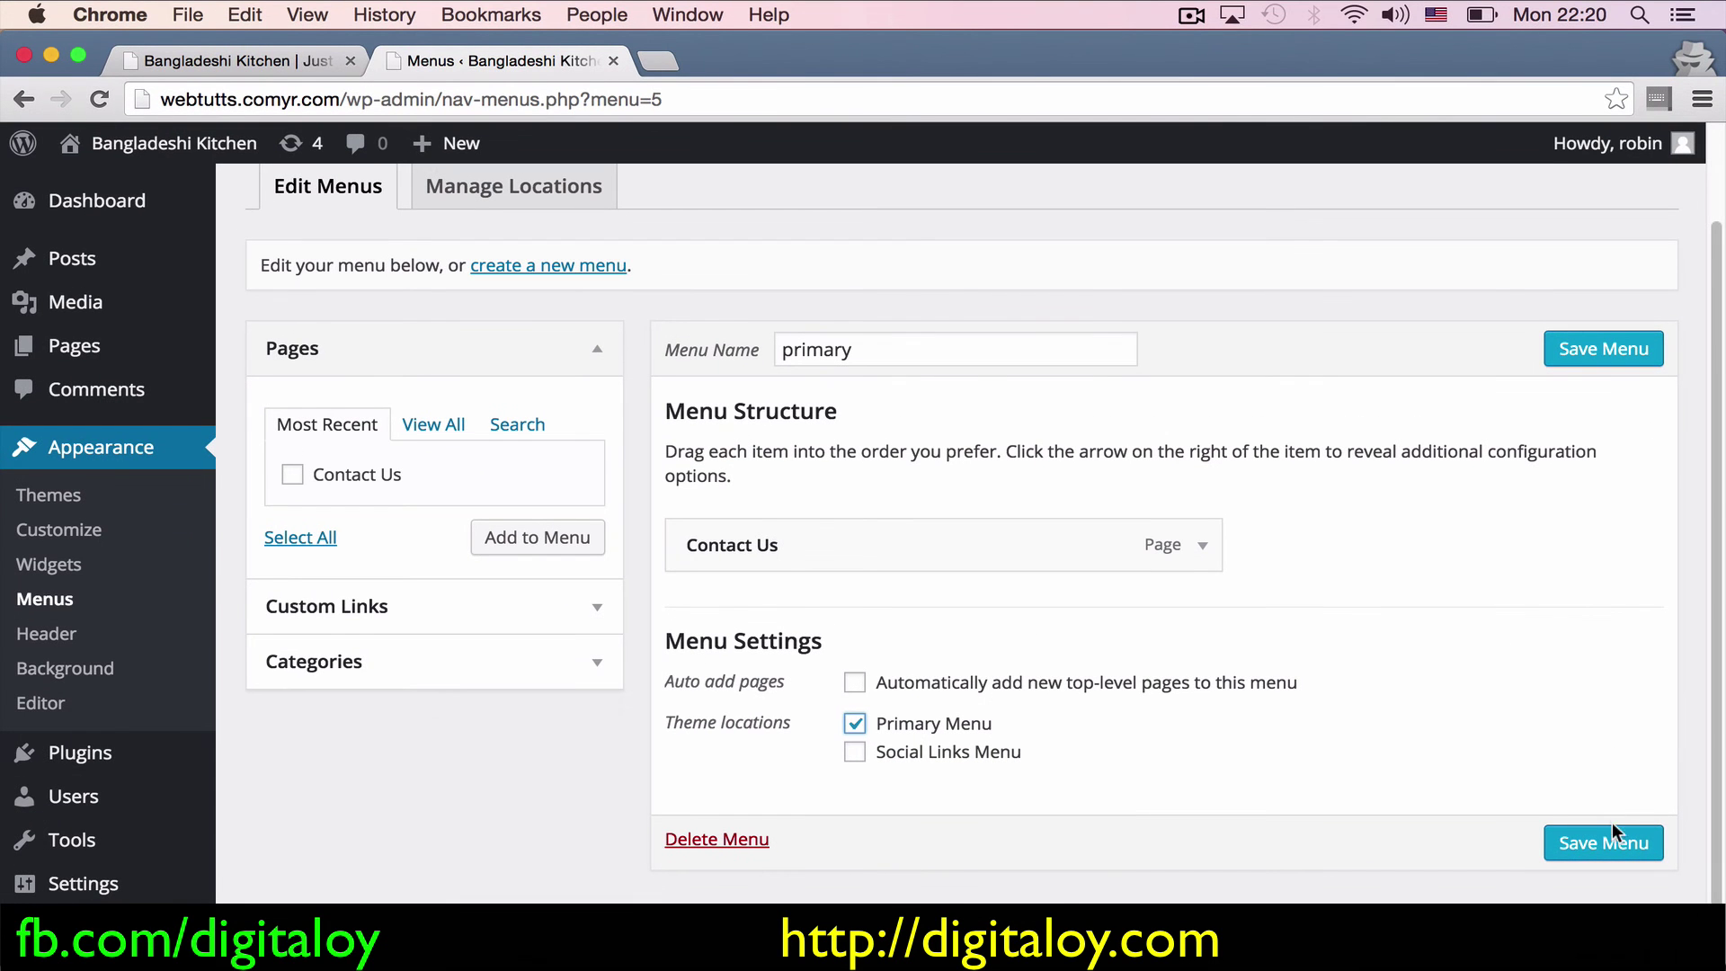
{"action": "left_click", "coordinate": [1612, 830]}
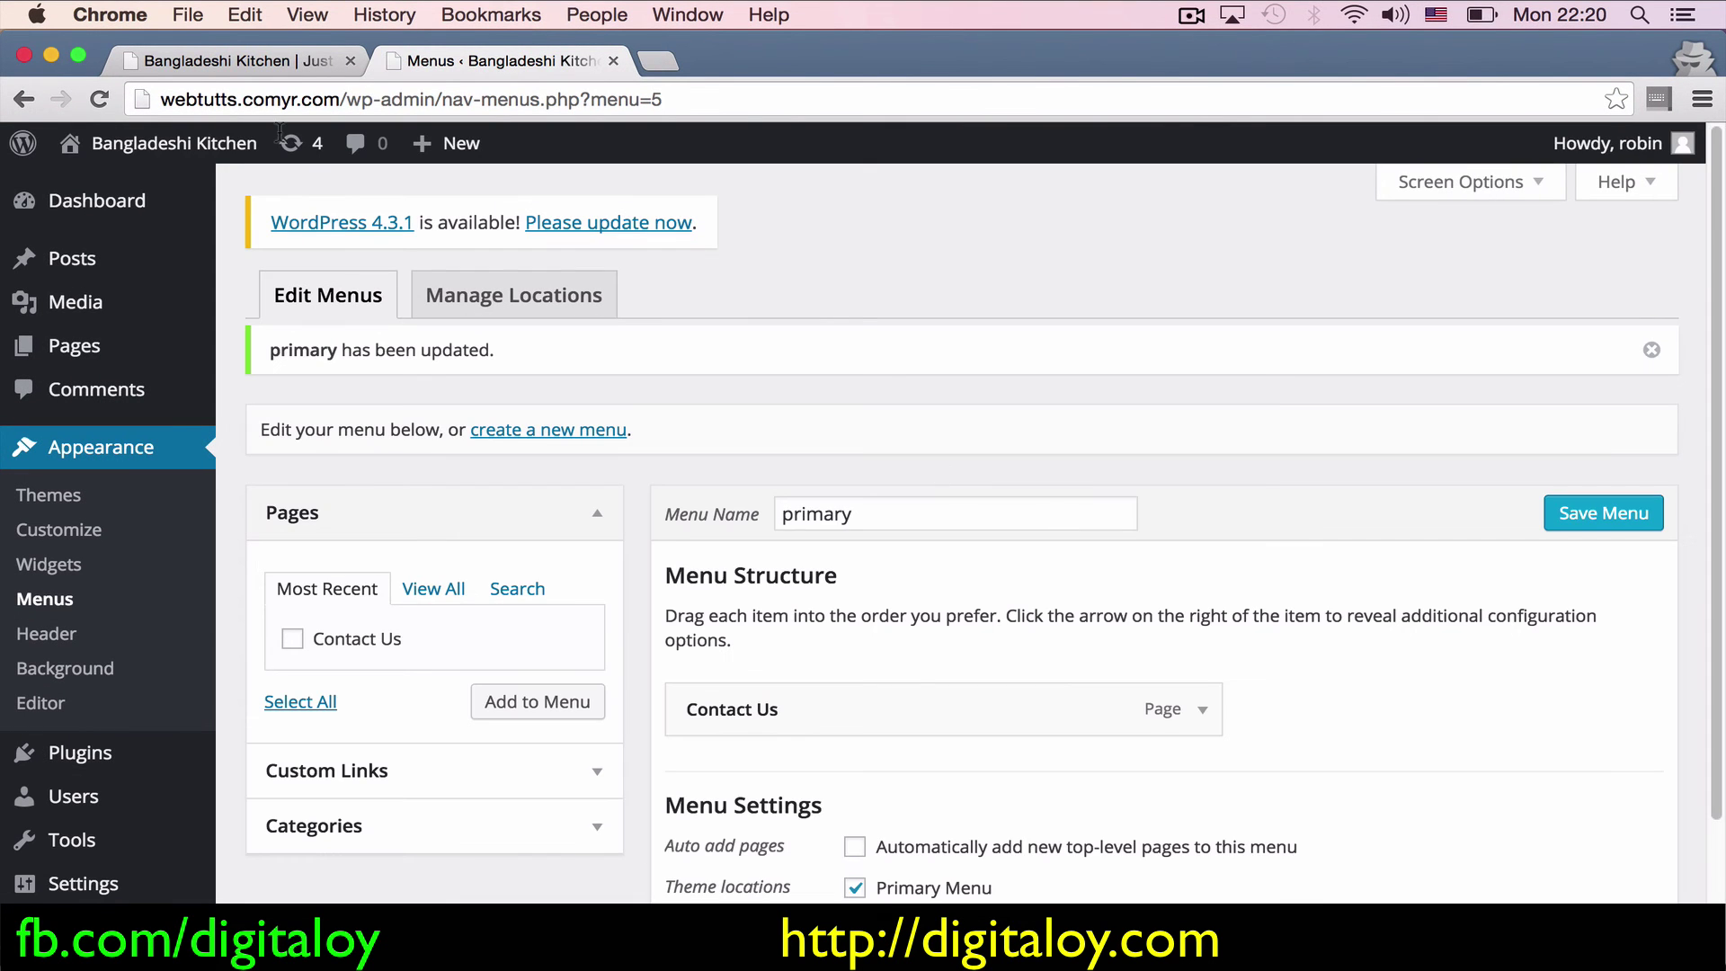
Step: Reload the Bangladeshi Kitchen home page and check its sidebar for the Contact Us menu link
{"action": "left_click", "coordinate": [205, 56]}
{"action": "left_click", "coordinate": [101, 92]}
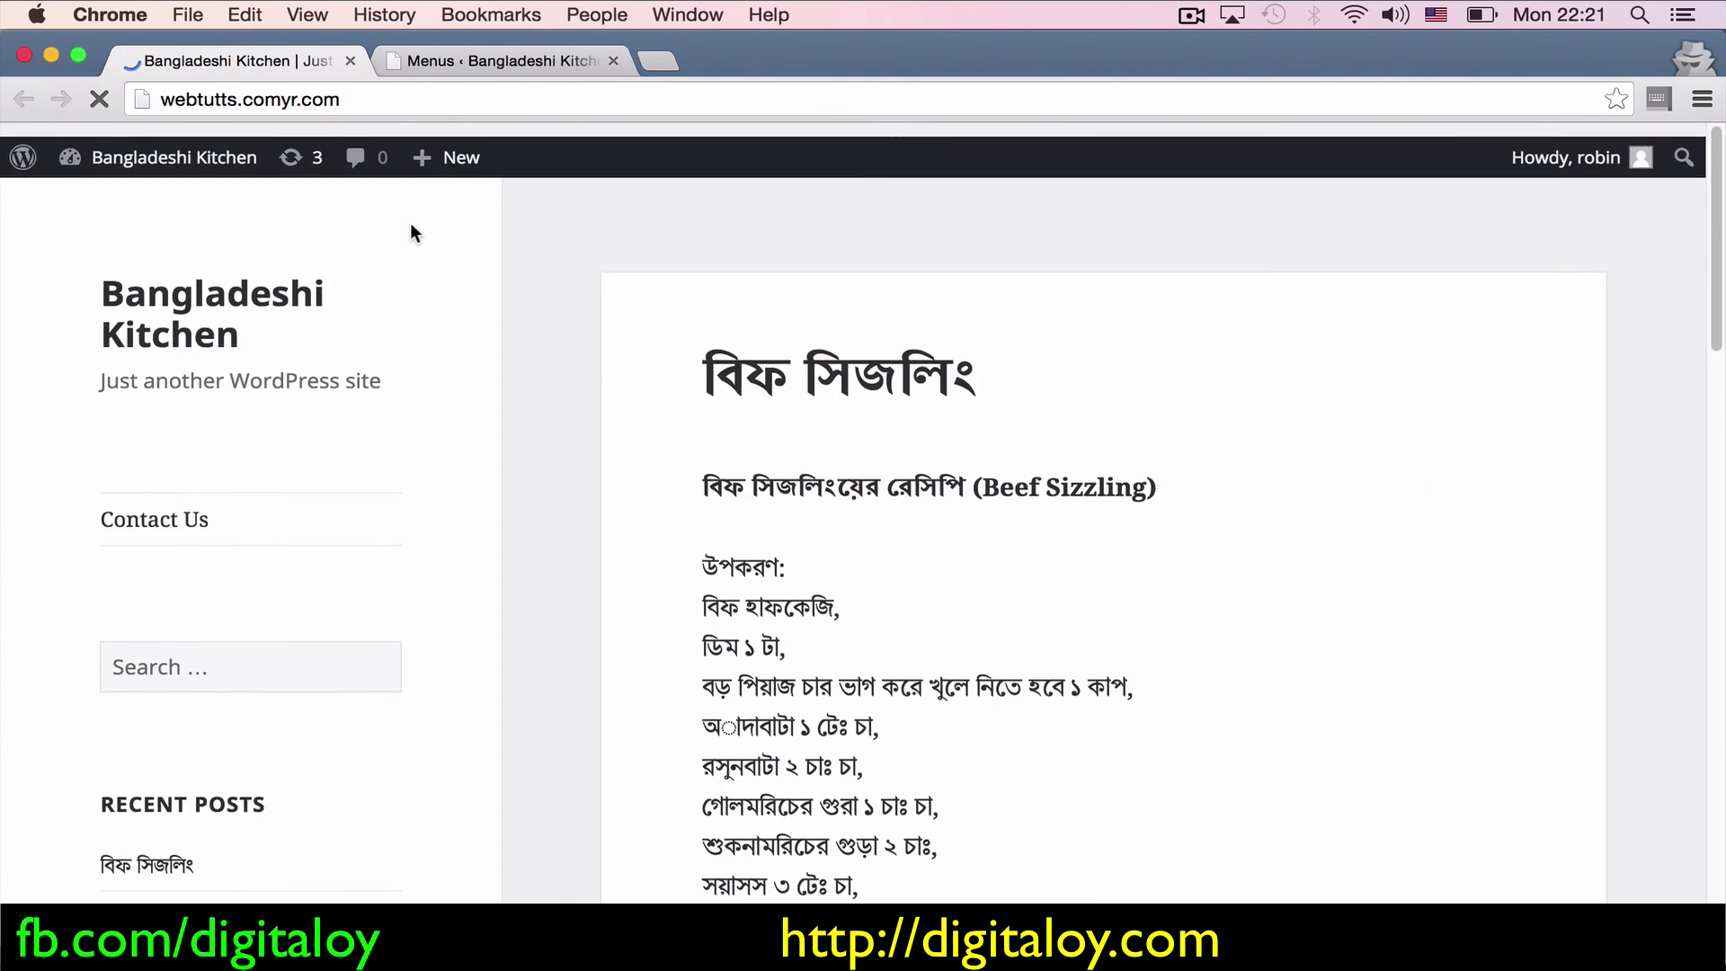
{"action": "scroll", "coordinate": [410, 232], "scroll_direction": "up", "scroll_amount": 3}
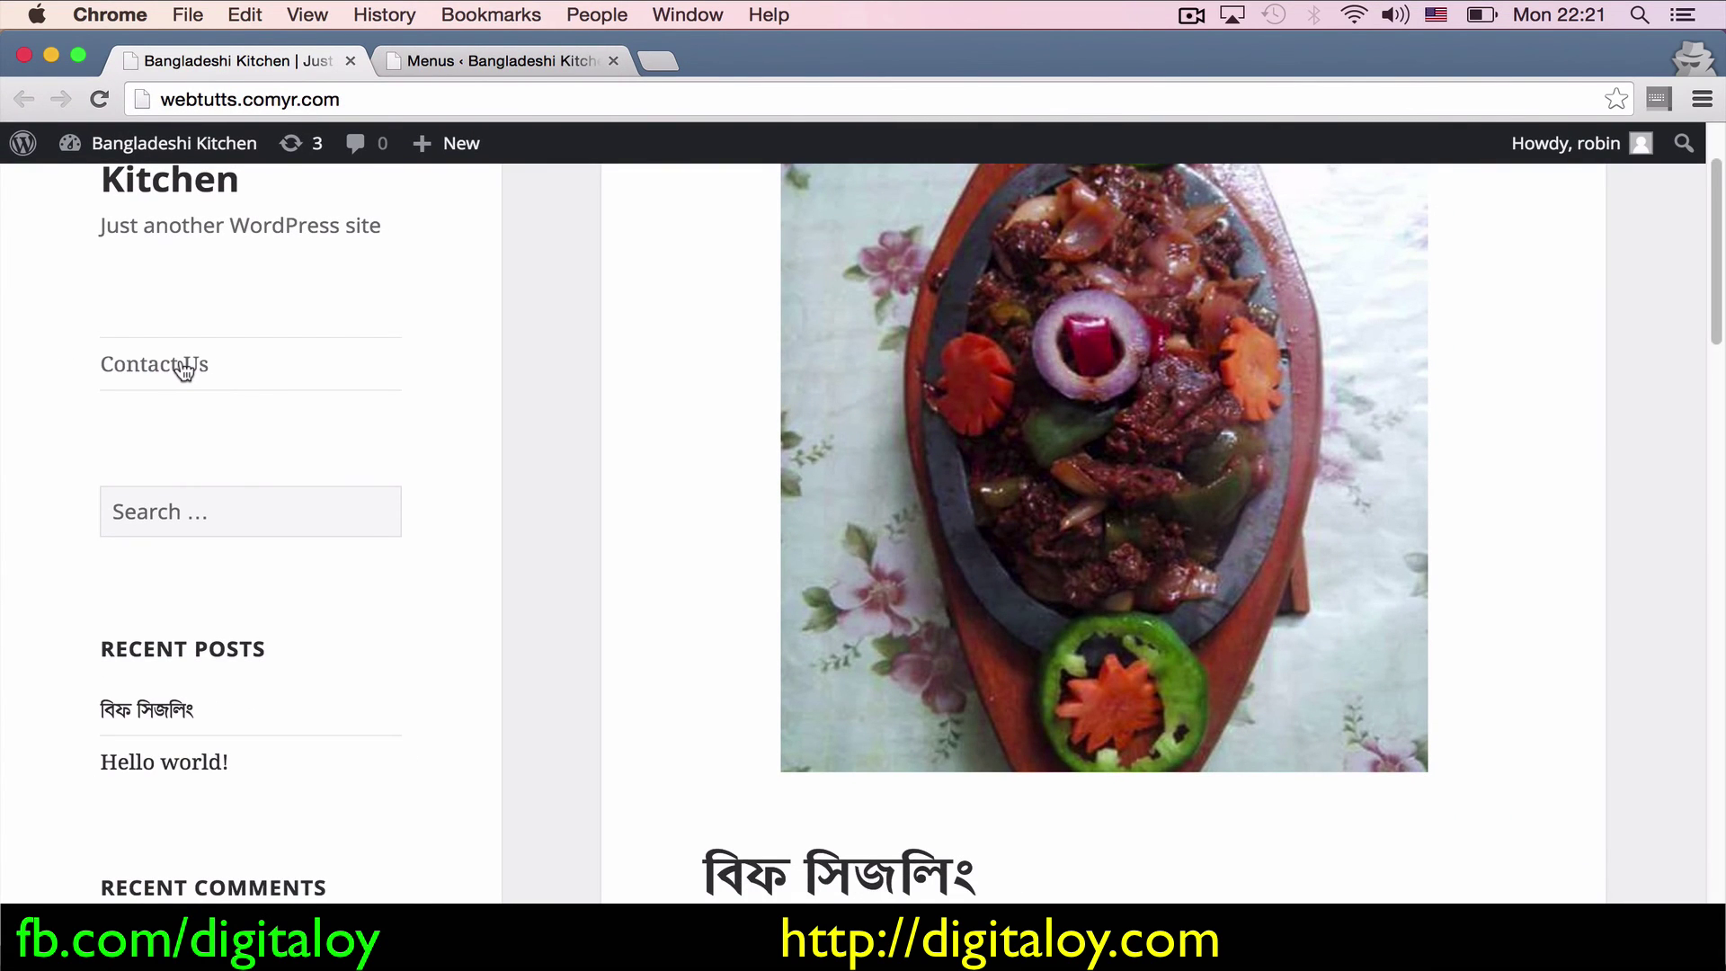
{"action": "scroll", "coordinate": [183, 369], "scroll_direction": "down", "scroll_amount": 3}
{"action": "scroll", "coordinate": [180, 366], "scroll_direction": "up", "scroll_amount": 5}
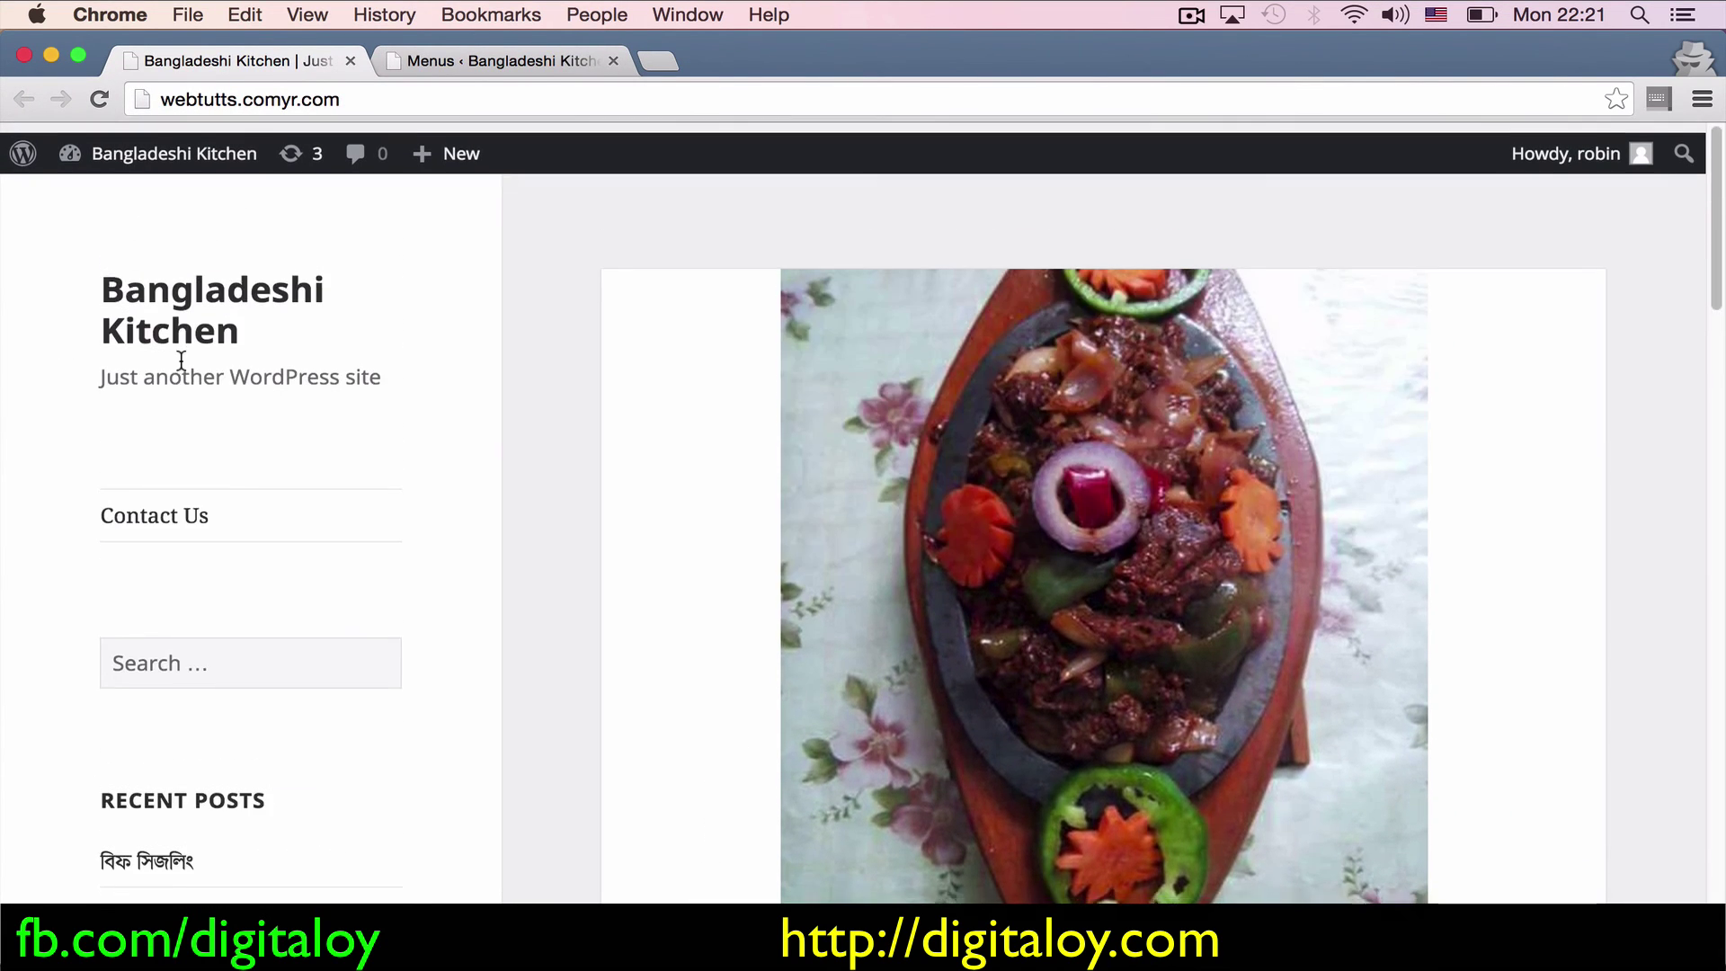